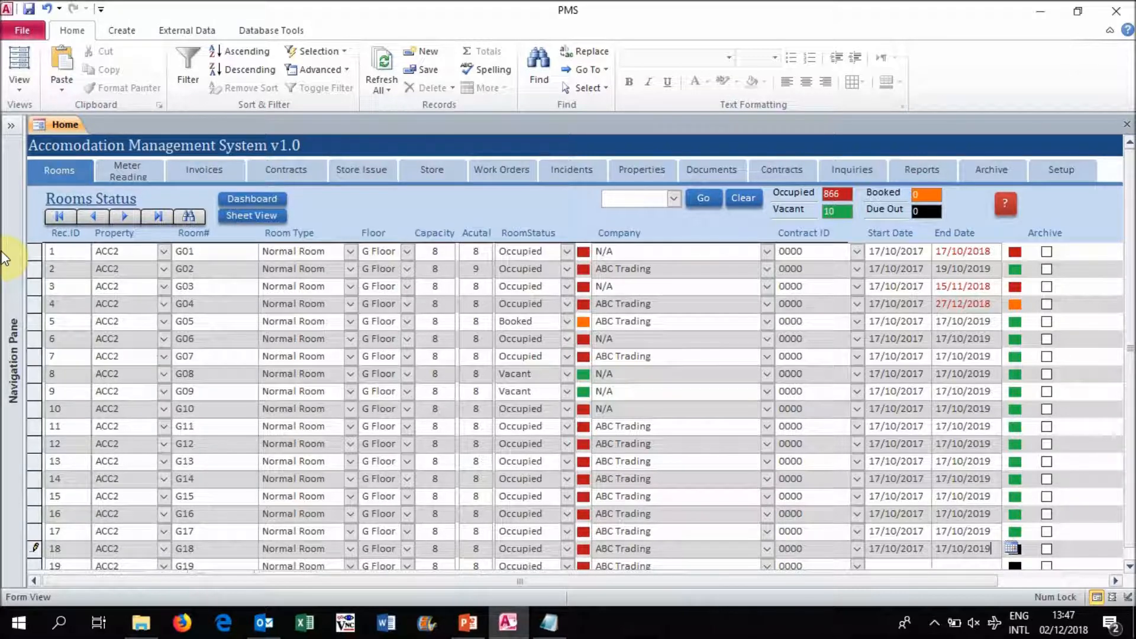
{"action": "left_click", "coordinate": [109, 250]}
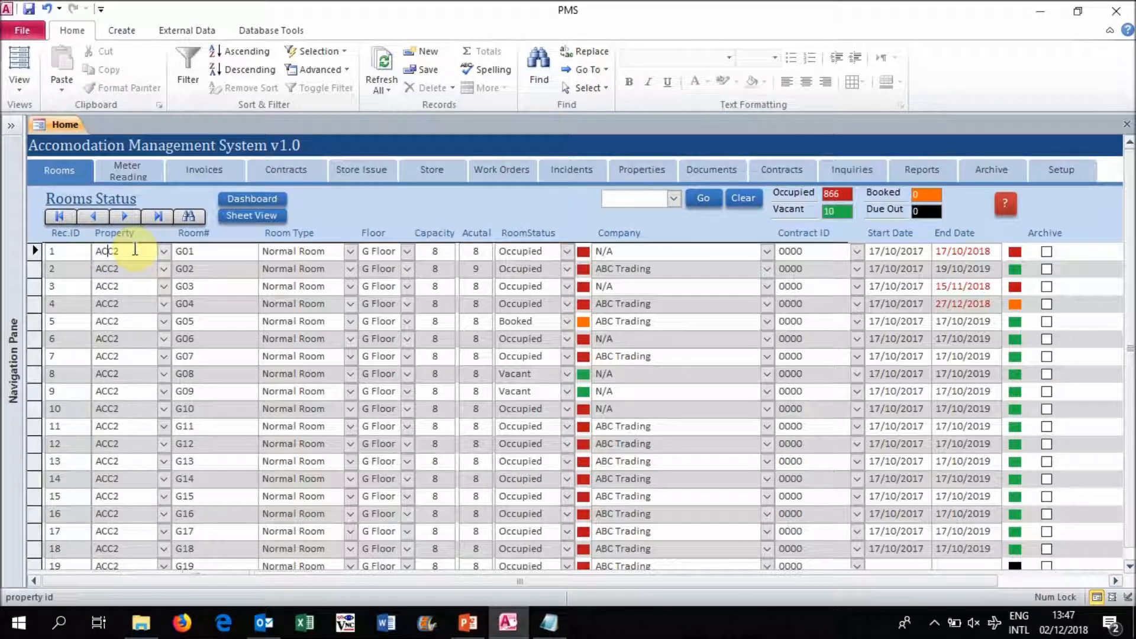
{"action": "left_click", "coordinate": [216, 251]}
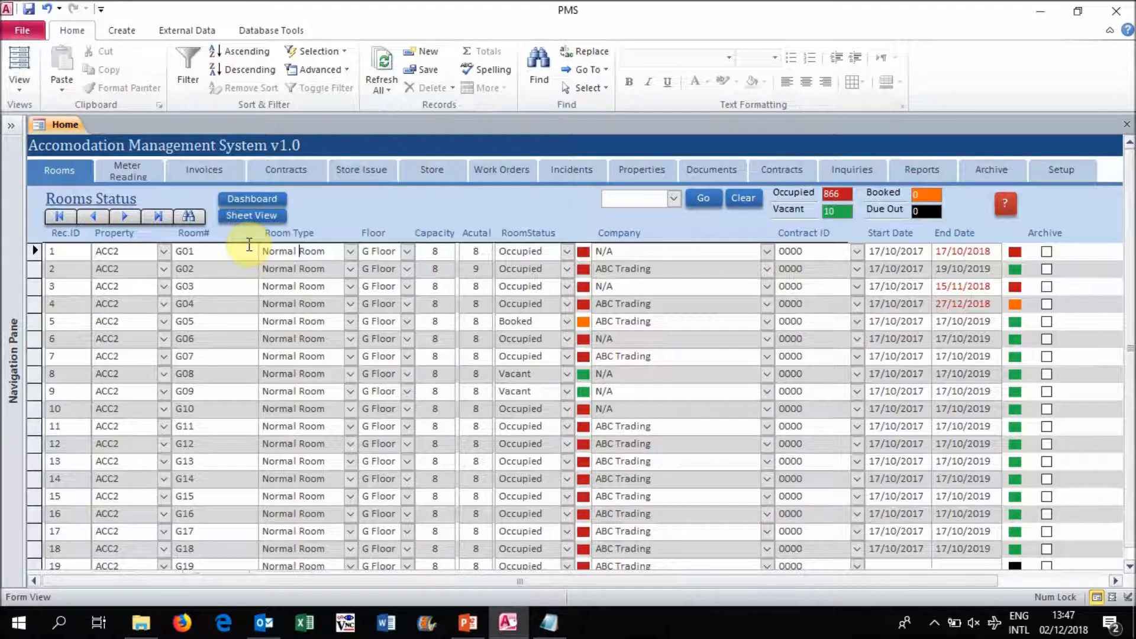
{"action": "left_click", "coordinate": [170, 250]}
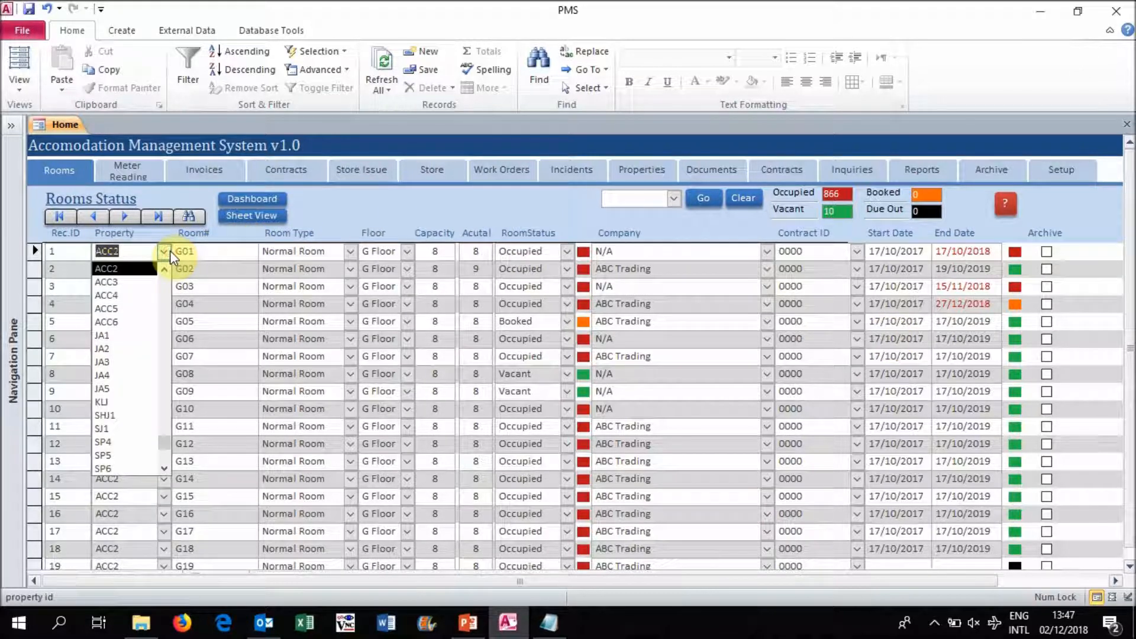
{"action": "left_click", "coordinate": [243, 236]}
{"action": "left_click", "coordinate": [444, 219]}
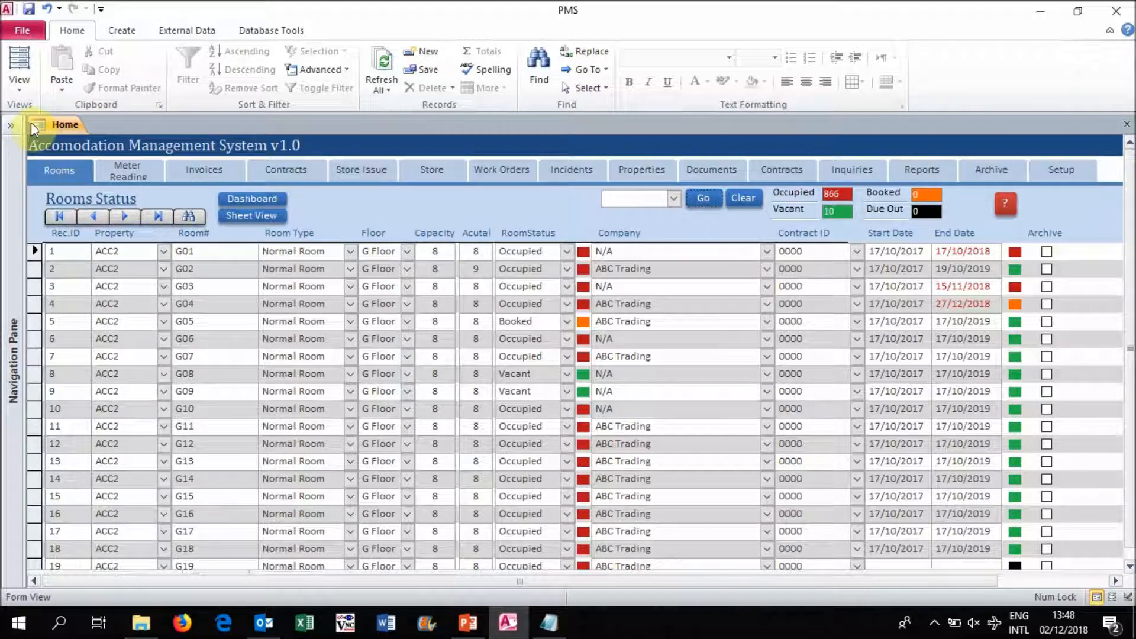
- Create a new blank-data form and open it in Design View
{"action": "left_click", "coordinate": [121, 36]}
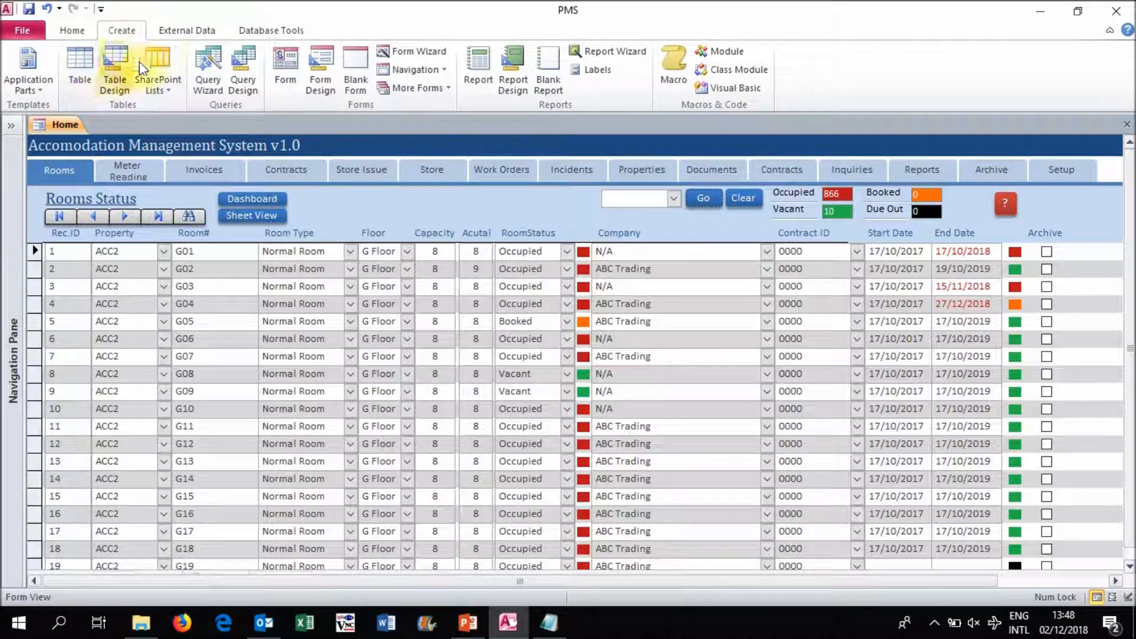
{"action": "left_click", "coordinate": [289, 69]}
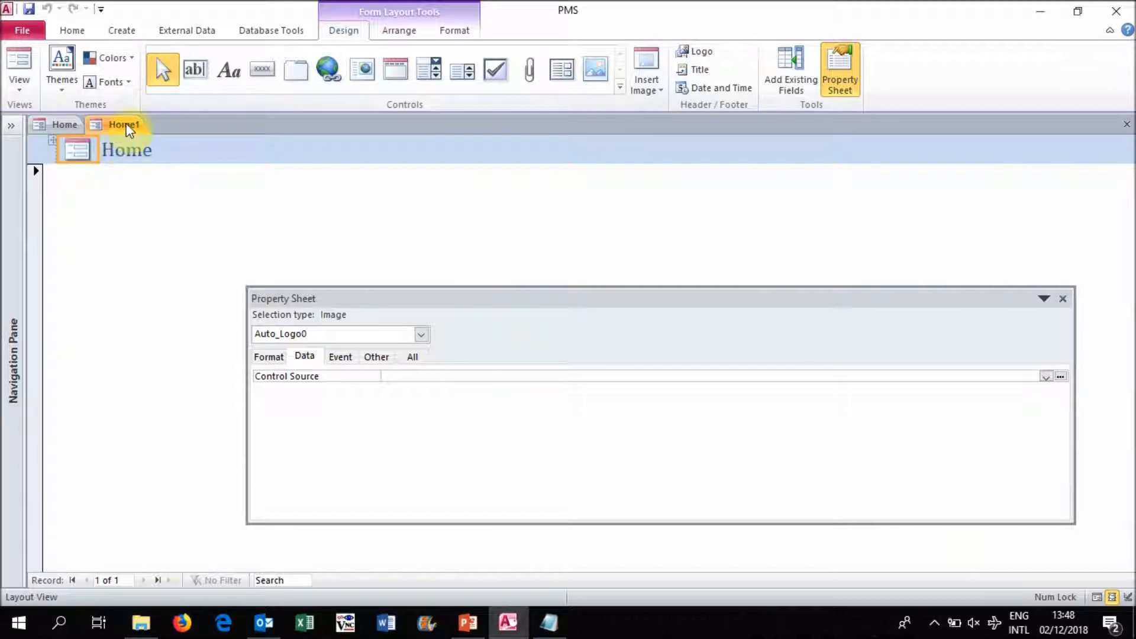
{"action": "right_click", "coordinate": [129, 131]}
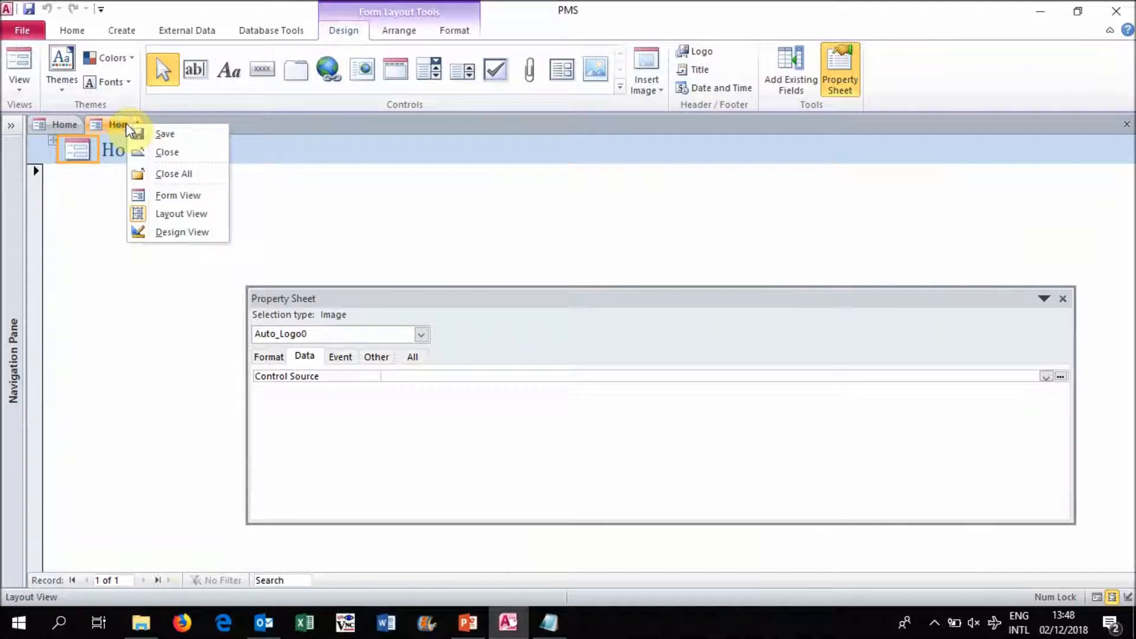
{"action": "left_click", "coordinate": [185, 234]}
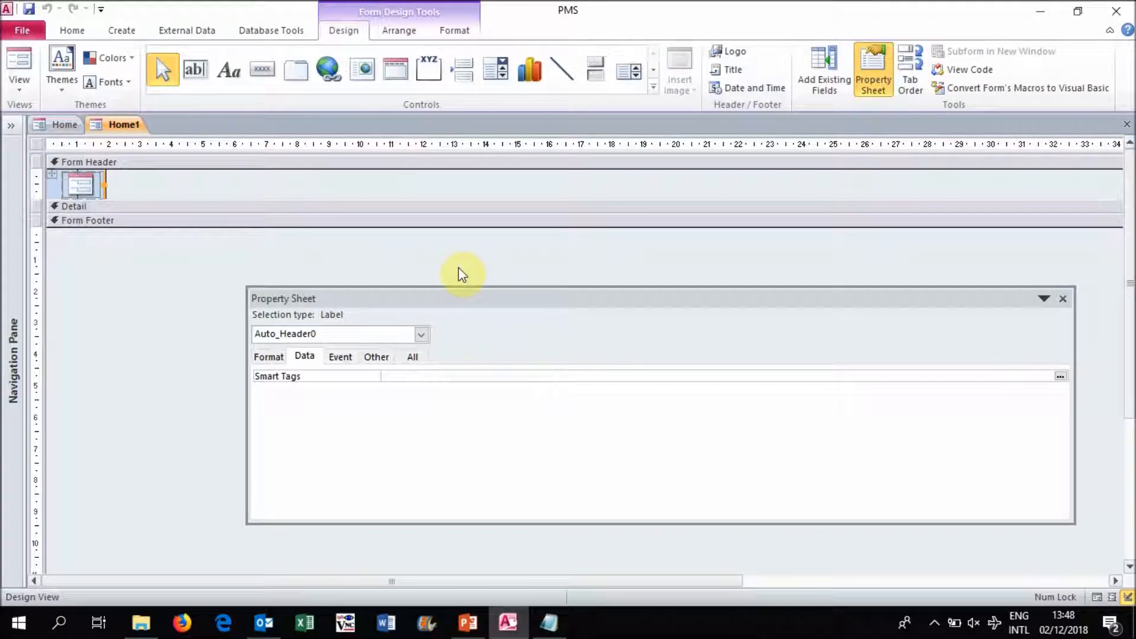
{"action": "left_click", "coordinate": [36, 145]}
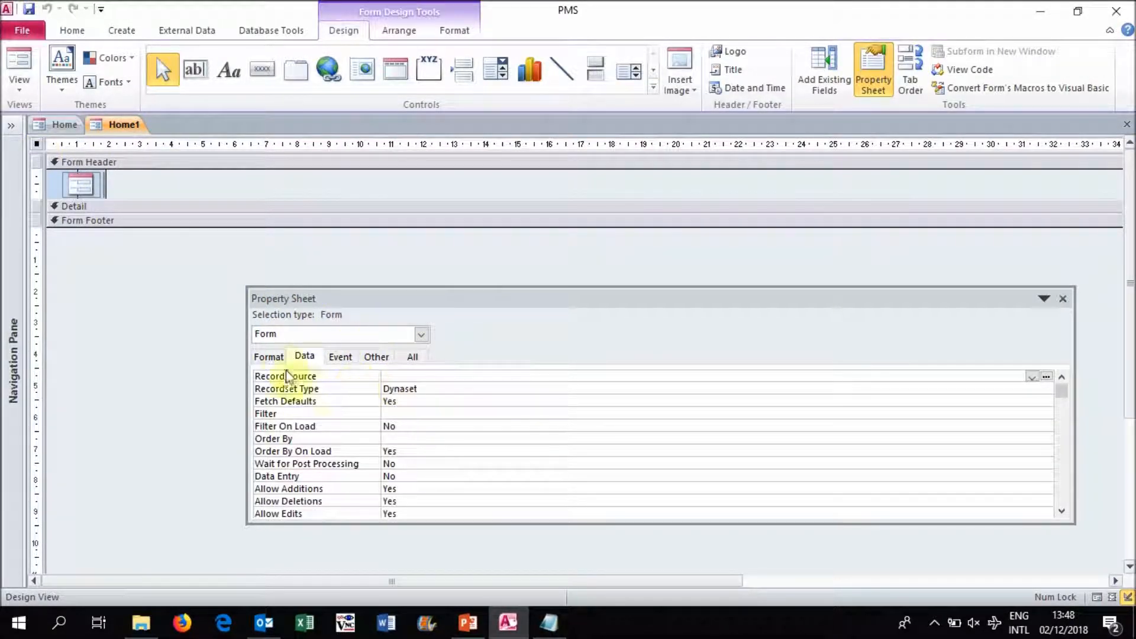
{"action": "left_click", "coordinate": [270, 357]}
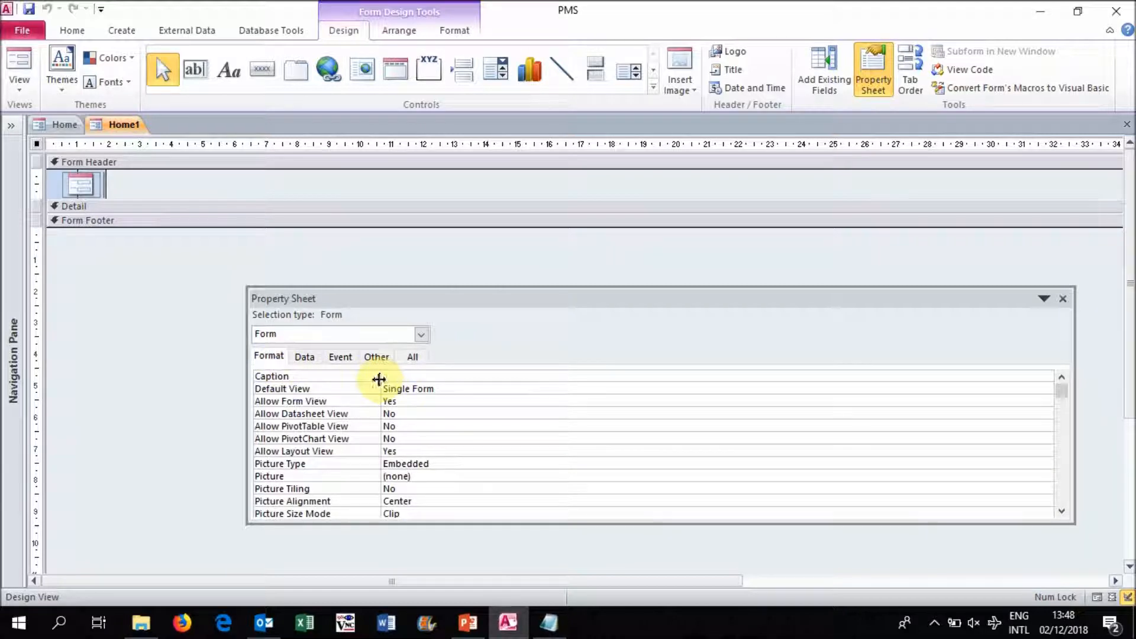
{"action": "left_click", "coordinate": [378, 356]}
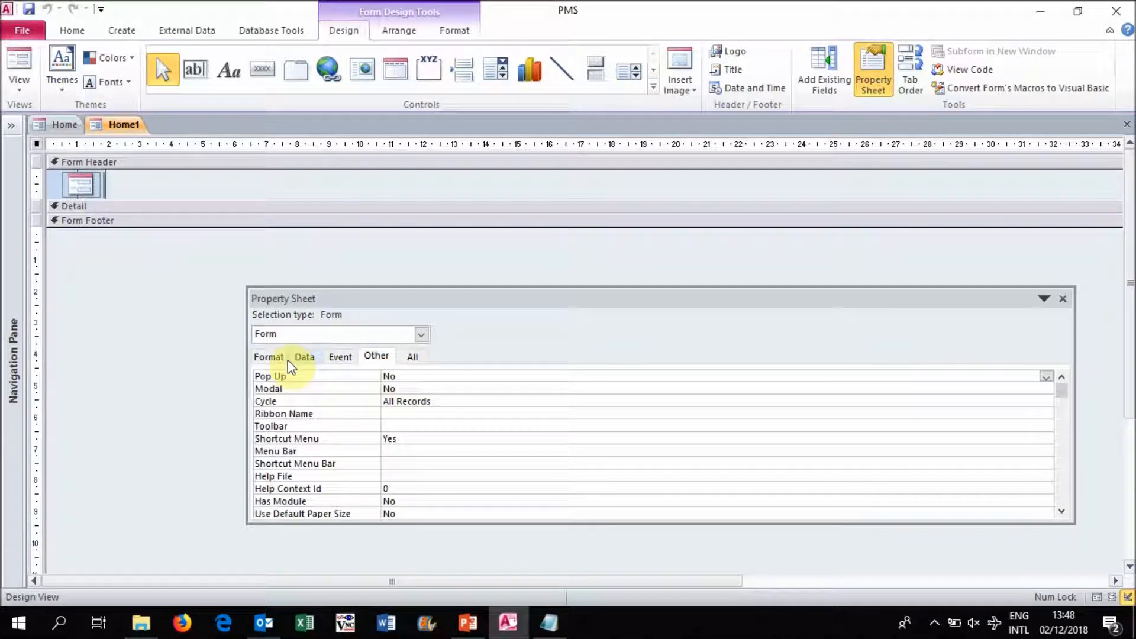
- Enlarge the form's Detail section to about 11 ruler units wide and 6 high, and narrow the property sheet to clear the design grid
{"action": "left_click_drag", "start_coordinate": [160, 215], "coordinate": [160, 416]}
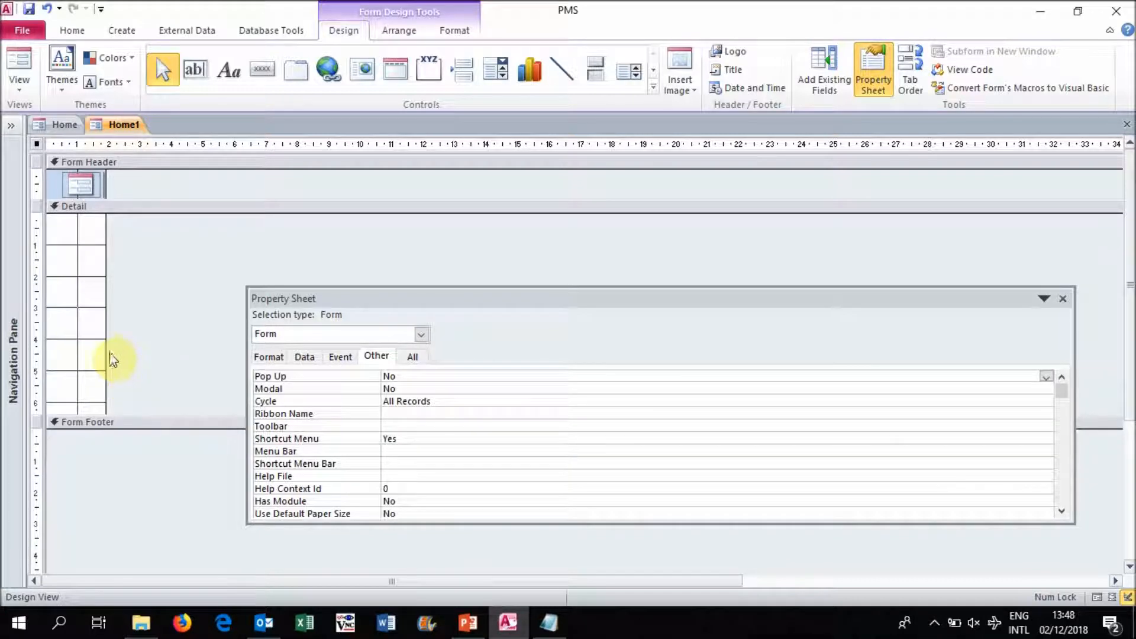
{"action": "left_click_drag", "start_coordinate": [106, 352], "coordinate": [386, 399]}
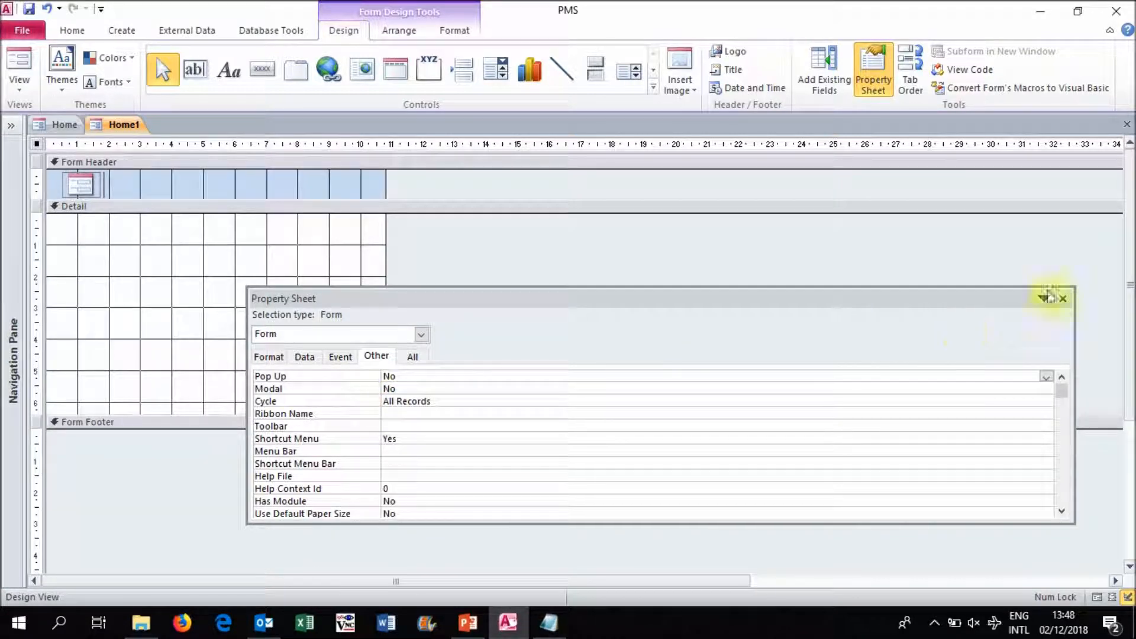
{"action": "left_click_drag", "start_coordinate": [248, 403], "coordinate": [578, 375]}
- Add a text box with the label caption Active Accomodation near the top of the Detail section, shifting its field right to clear the label
{"action": "left_click", "coordinate": [195, 69]}
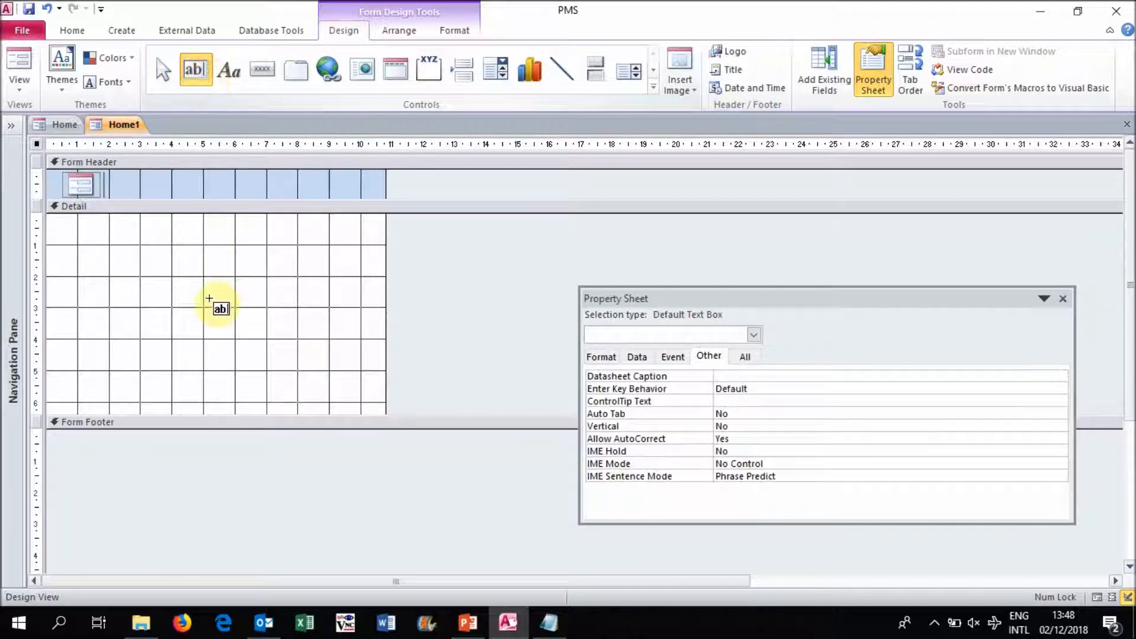
{"action": "left_click_drag", "start_coordinate": [168, 239], "coordinate": [300, 251]}
{"action": "left_click", "coordinate": [93, 253]}
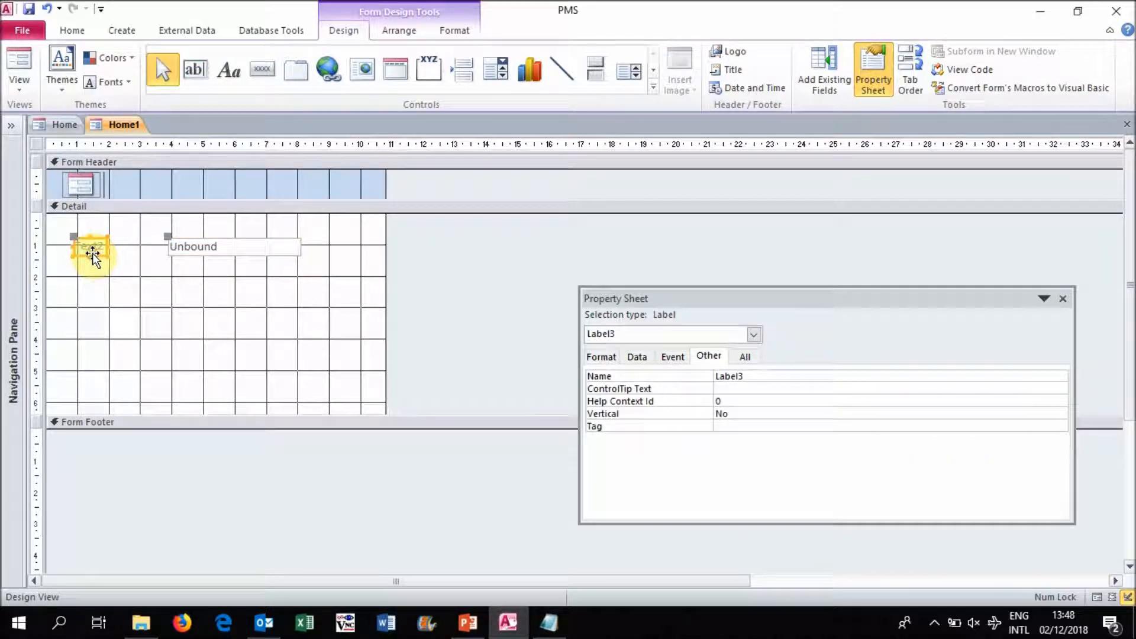
{"action": "left_click", "coordinate": [92, 246]}
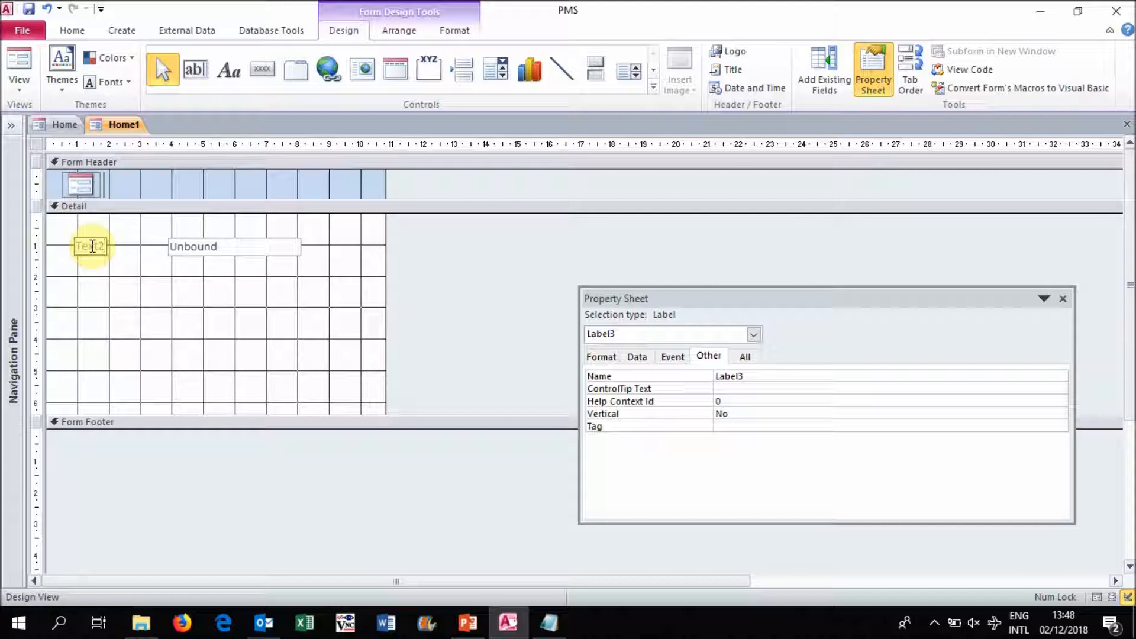
{"action": "key", "text": "BackSpace"}
{"action": "type", "text": "A"}
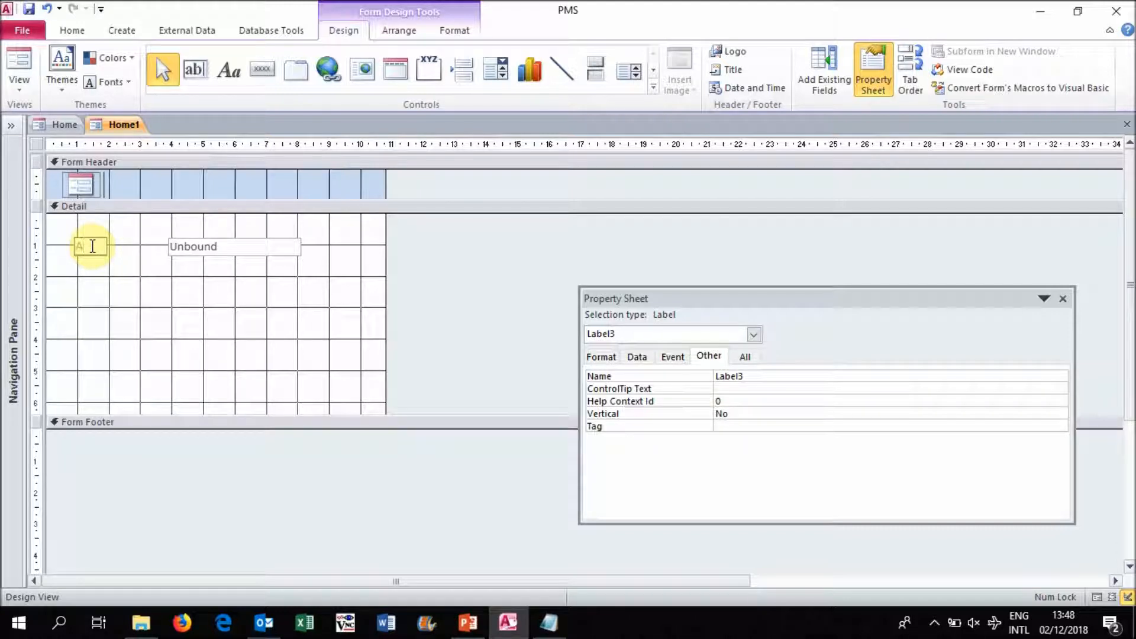
{"action": "type", "text": "ctive Accommodation"}
{"action": "left_click", "coordinate": [229, 253]}
{"action": "left_click_drag", "start_coordinate": [169, 239], "coordinate": [193, 239]}
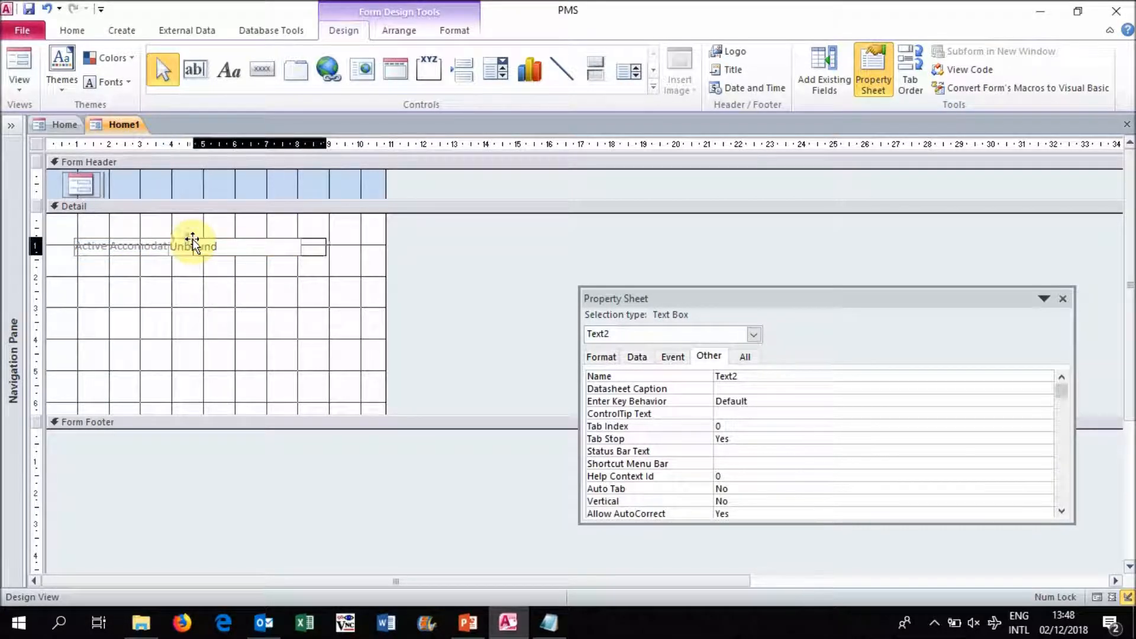
- Switch to dcount.txt in Notepad and copy the expression =DCount("[pid]","[tbl_property]","[active]=0")
{"action": "left_click", "coordinate": [636, 358]}
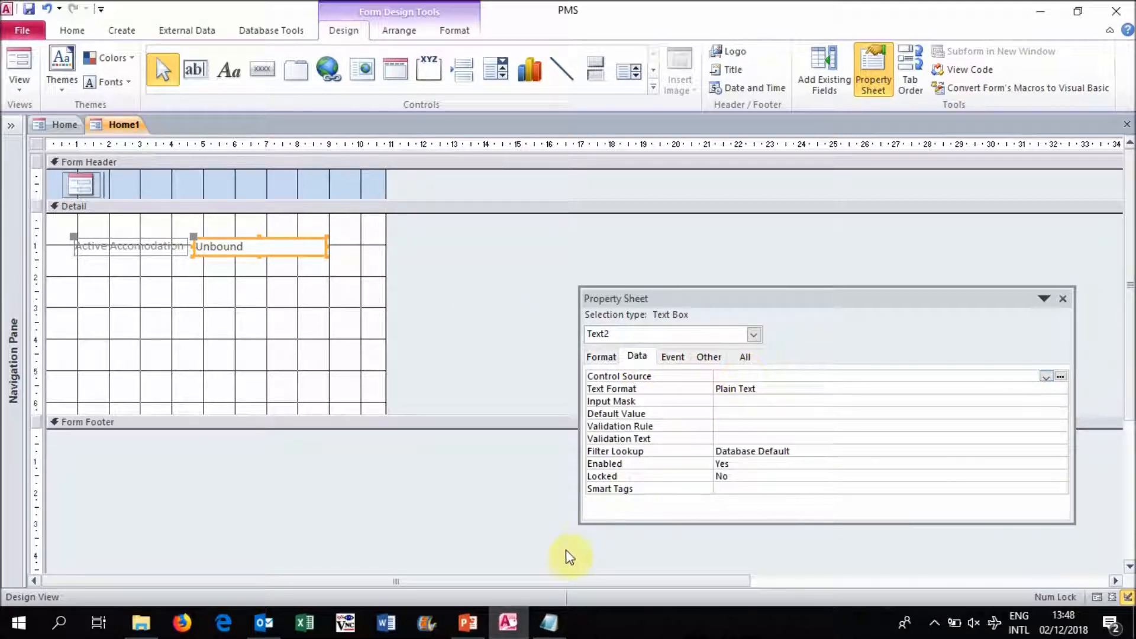
{"action": "left_click", "coordinate": [552, 620]}
{"action": "left_click", "coordinate": [577, 249]}
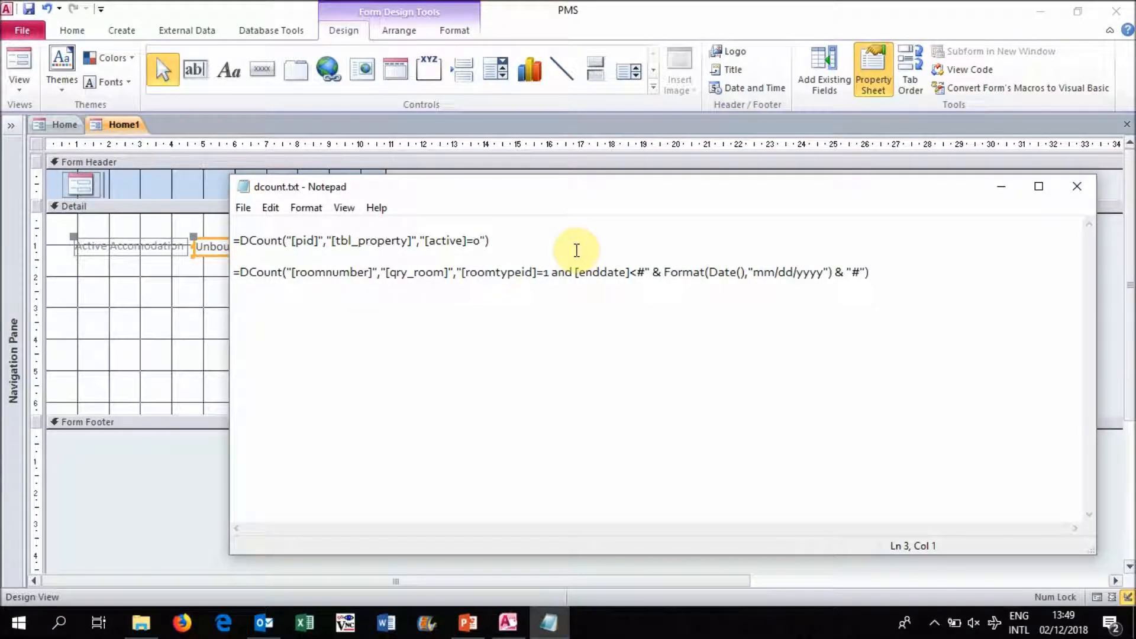
{"action": "left_click", "coordinate": [561, 239]}
{"action": "key", "text": "shift+Home"}
{"action": "key", "text": "ctrl+c"}
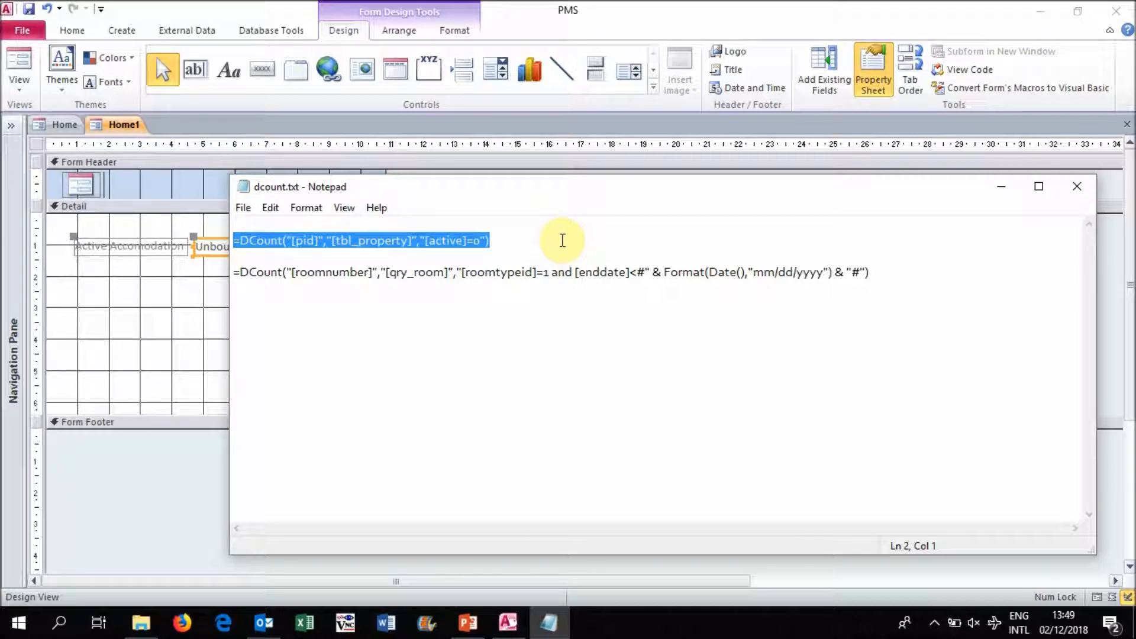
{"action": "left_click", "coordinate": [1001, 187]}
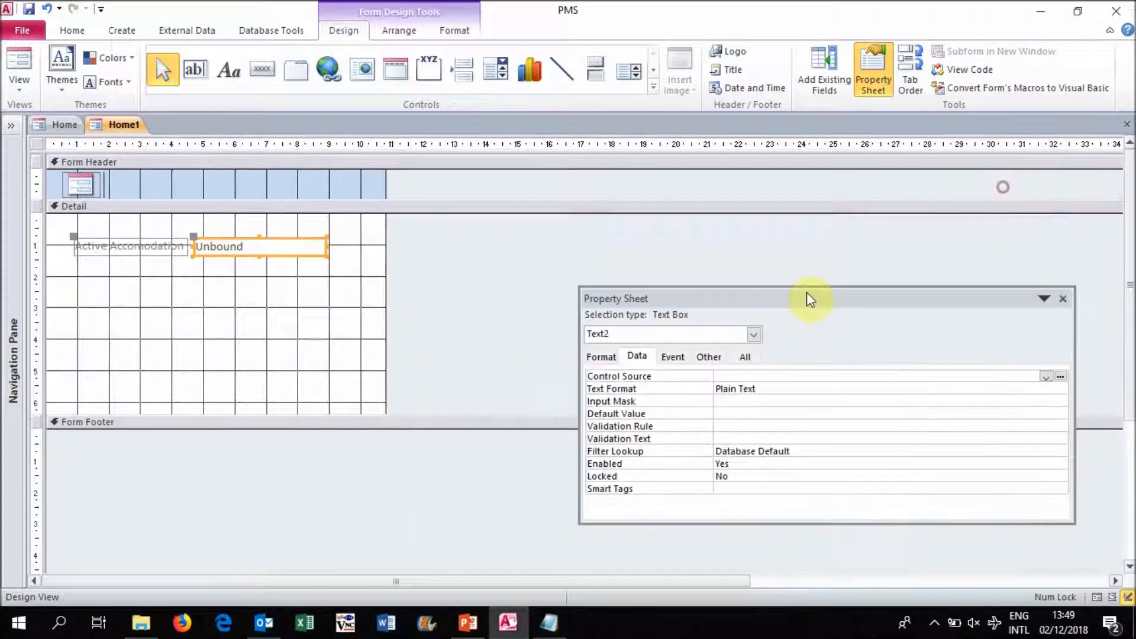
- Set the Active Accomodation text box's control source to =DCount("[pid]","[tbl_property]","[active]=0")
{"action": "left_click", "coordinate": [738, 377]}
{"action": "key", "text": "ctrl+v"}
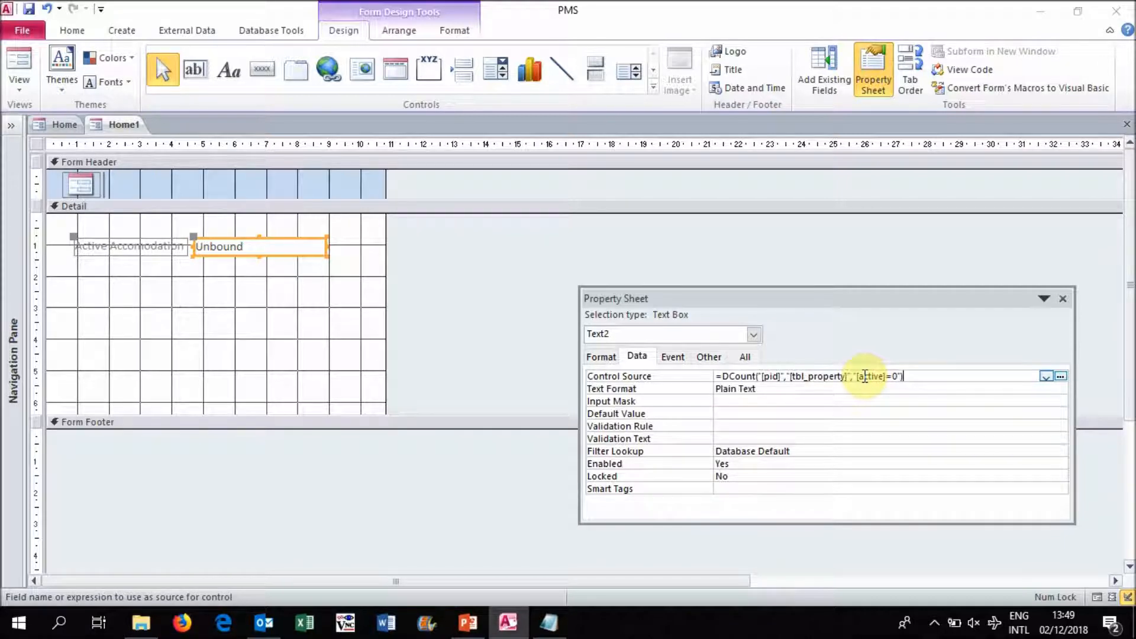
{"action": "left_click", "coordinate": [169, 208]}
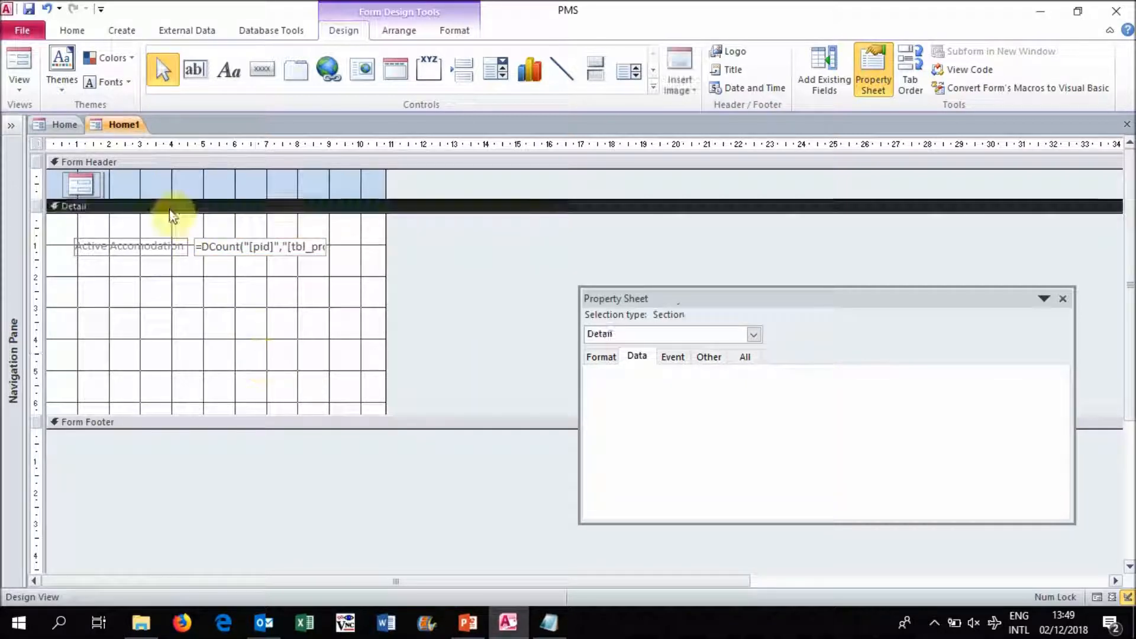
- Display the new form in Form View to check the Active Accomodation count
{"action": "right_click", "coordinate": [123, 125]}
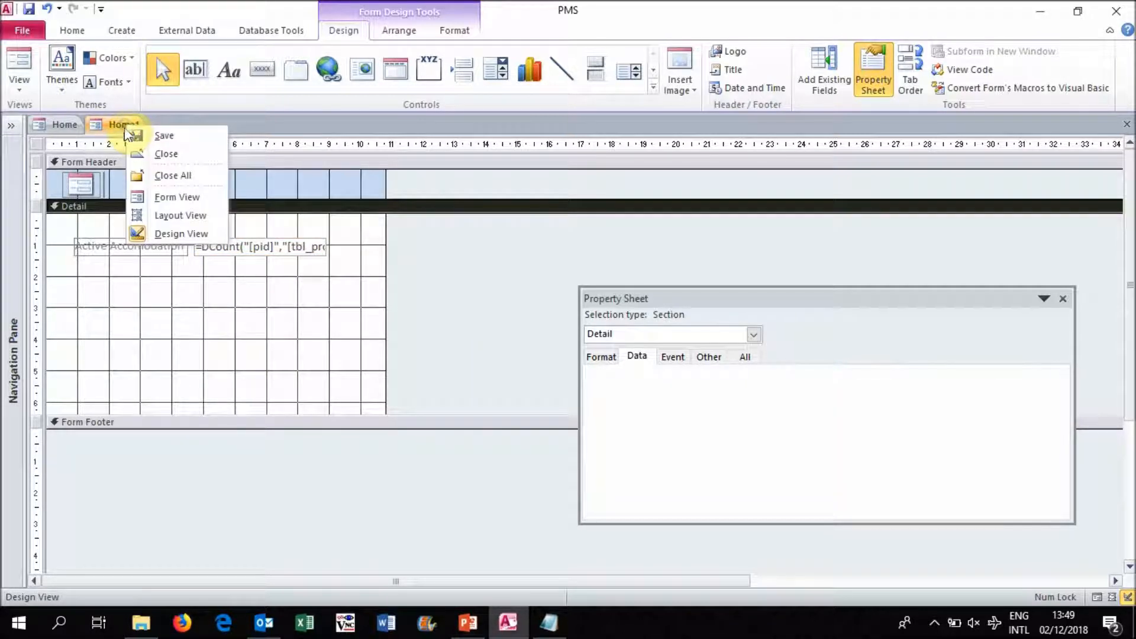
{"action": "left_click", "coordinate": [178, 199]}
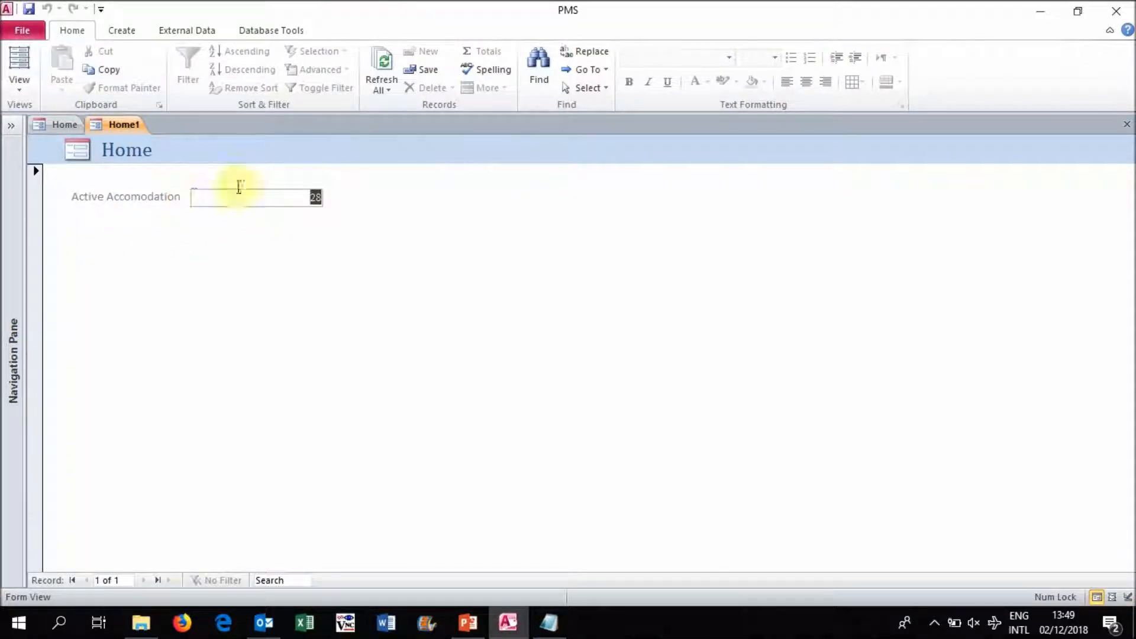
{"action": "left_click", "coordinate": [290, 195]}
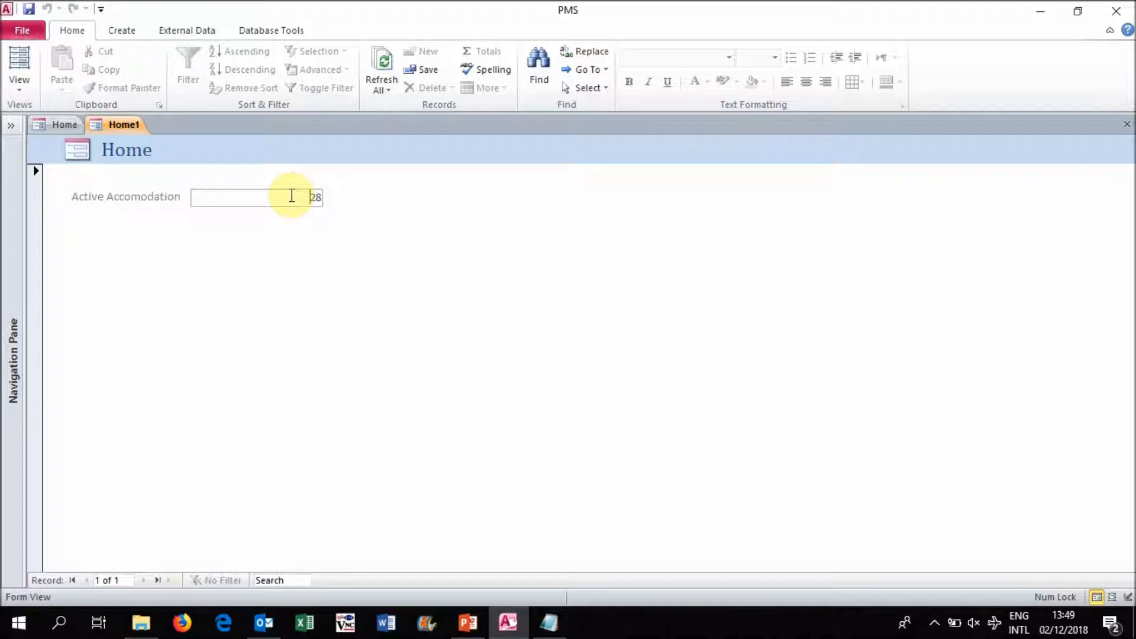
- Back in Design View, add a second text box below the first with the label caption Contracts Expiry
{"action": "right_click", "coordinate": [129, 125]}
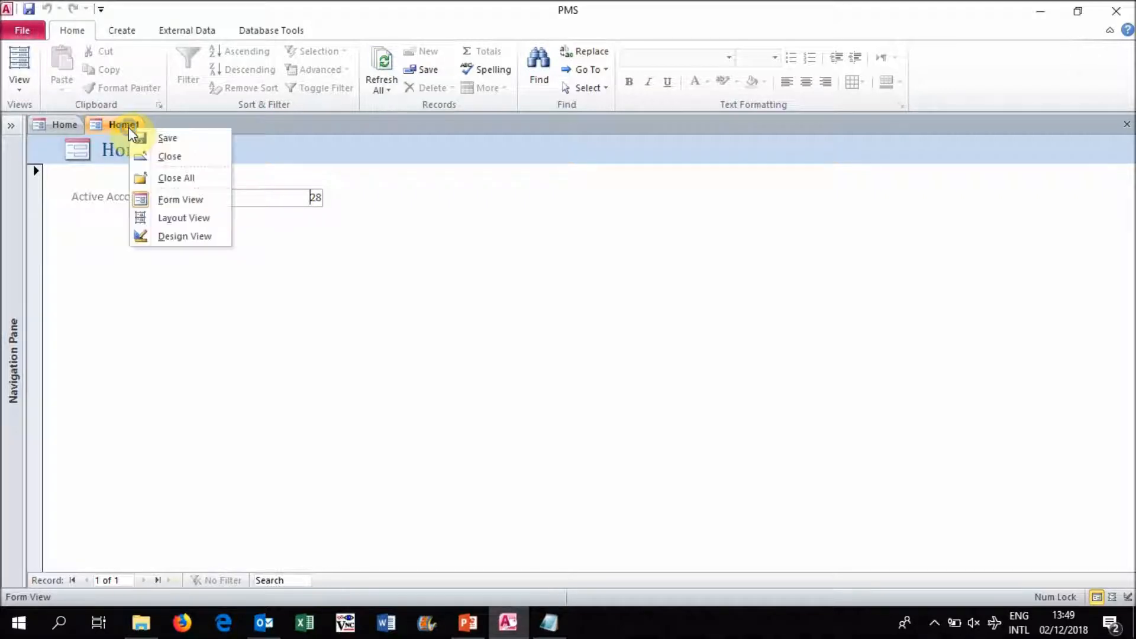
{"action": "left_click", "coordinate": [184, 237]}
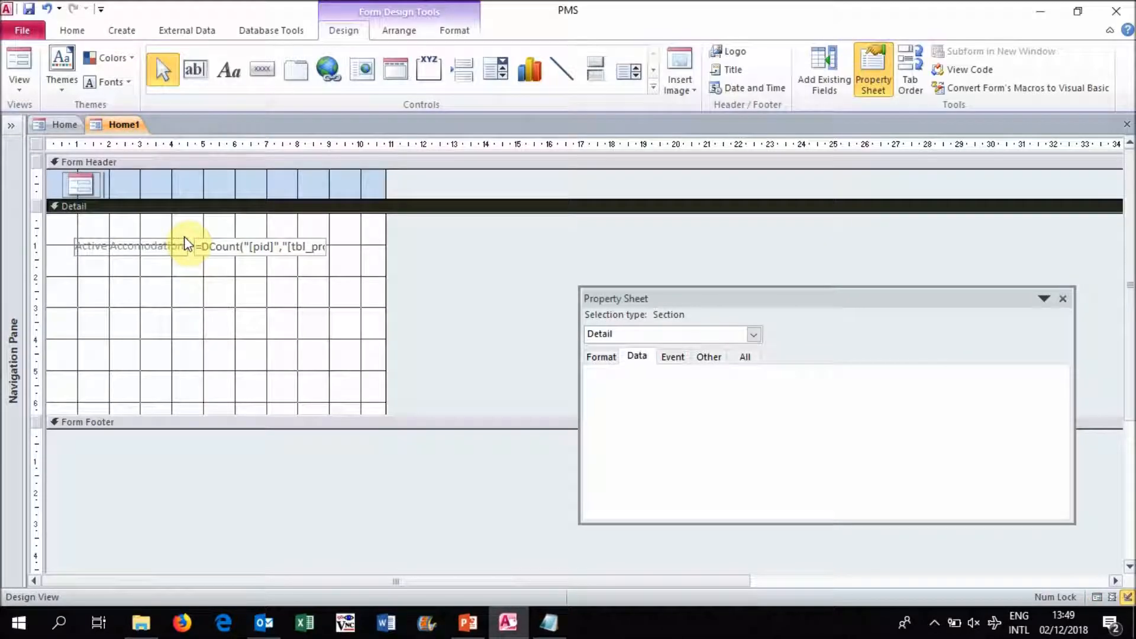
{"action": "left_click", "coordinate": [195, 70]}
{"action": "left_click_drag", "start_coordinate": [194, 270], "coordinate": [328, 288]}
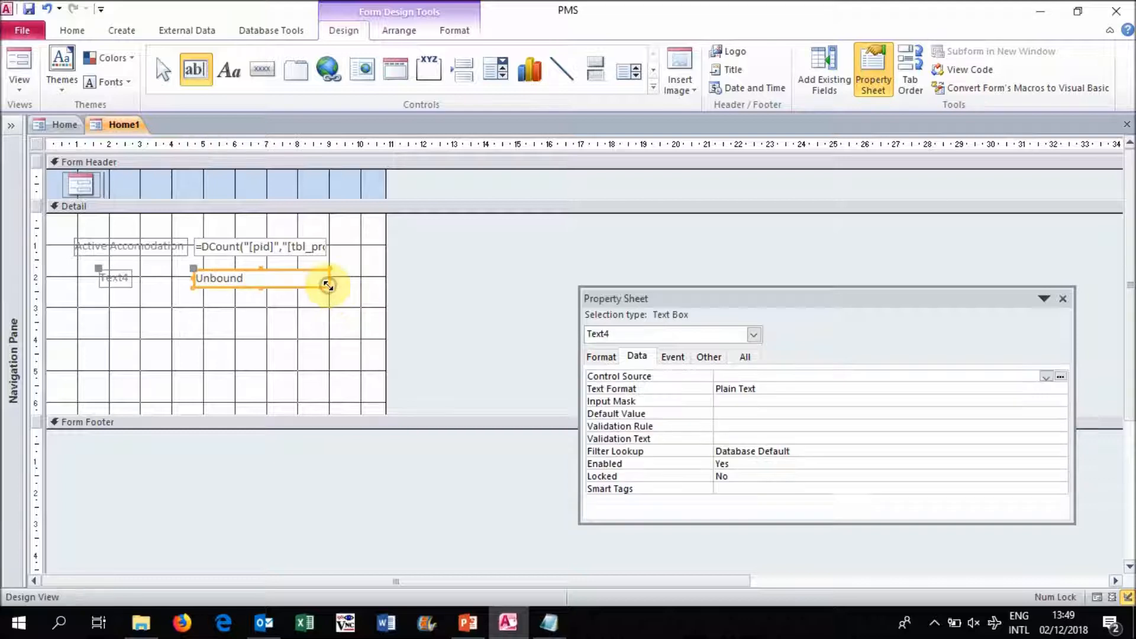
{"action": "left_click", "coordinate": [126, 279]}
{"action": "left_click", "coordinate": [126, 278]}
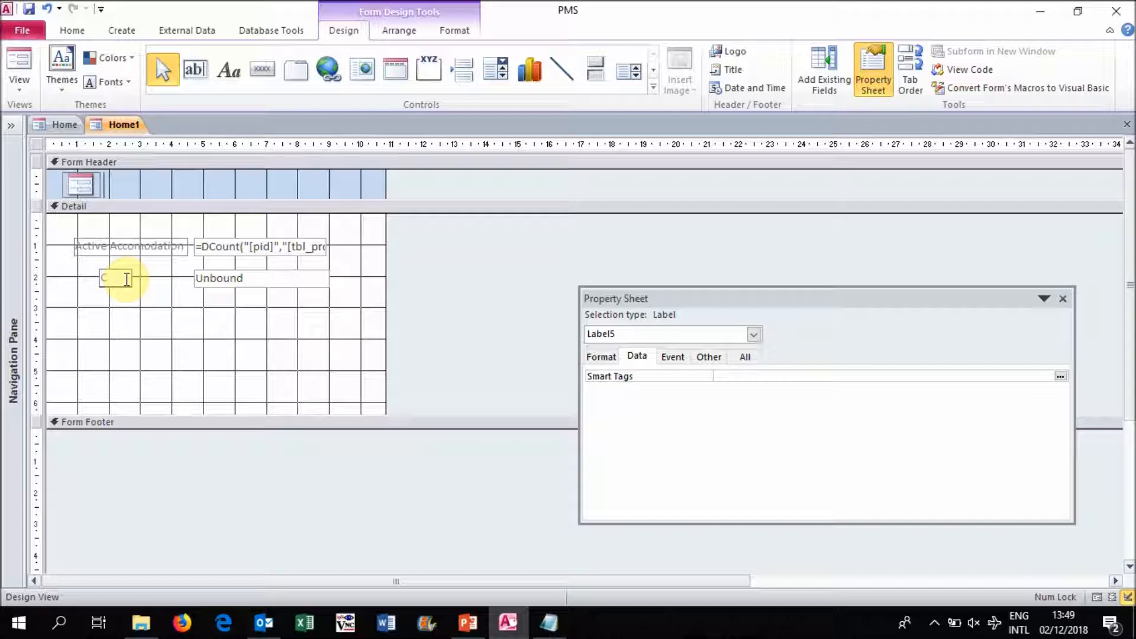
{"action": "type", "text": "Contracts Expiry"}
{"action": "left_click", "coordinate": [138, 302]}
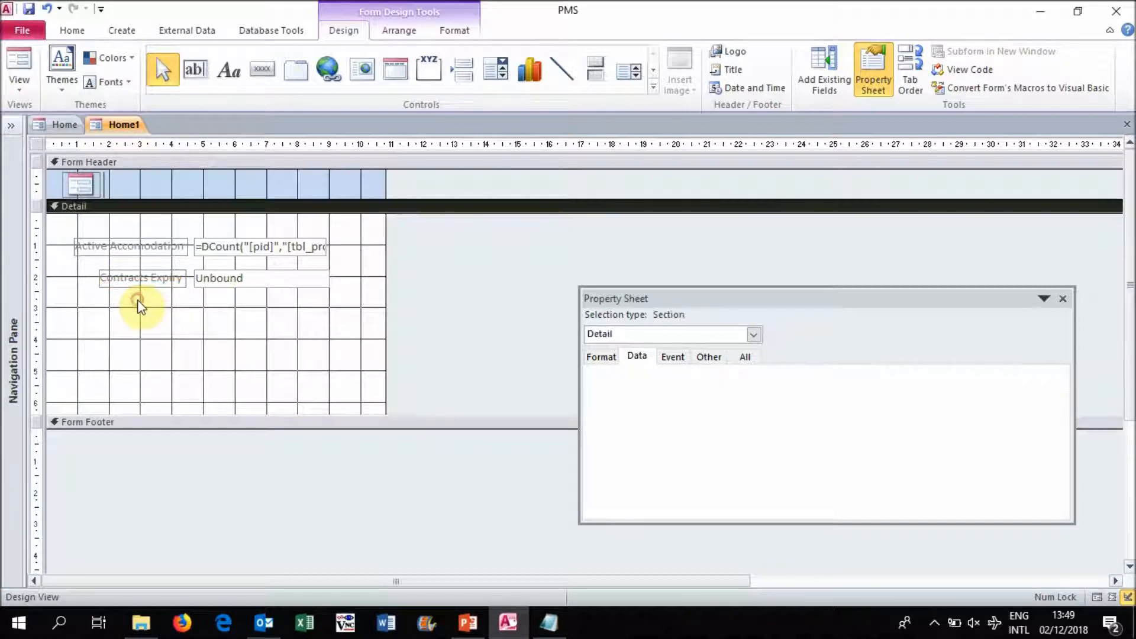
- Switch to dcount.txt in Notepad and copy the [roomnumber] DCount expression, including its [roomtypeid]=1 and [enddate] criteria
{"action": "left_click", "coordinate": [548, 622]}
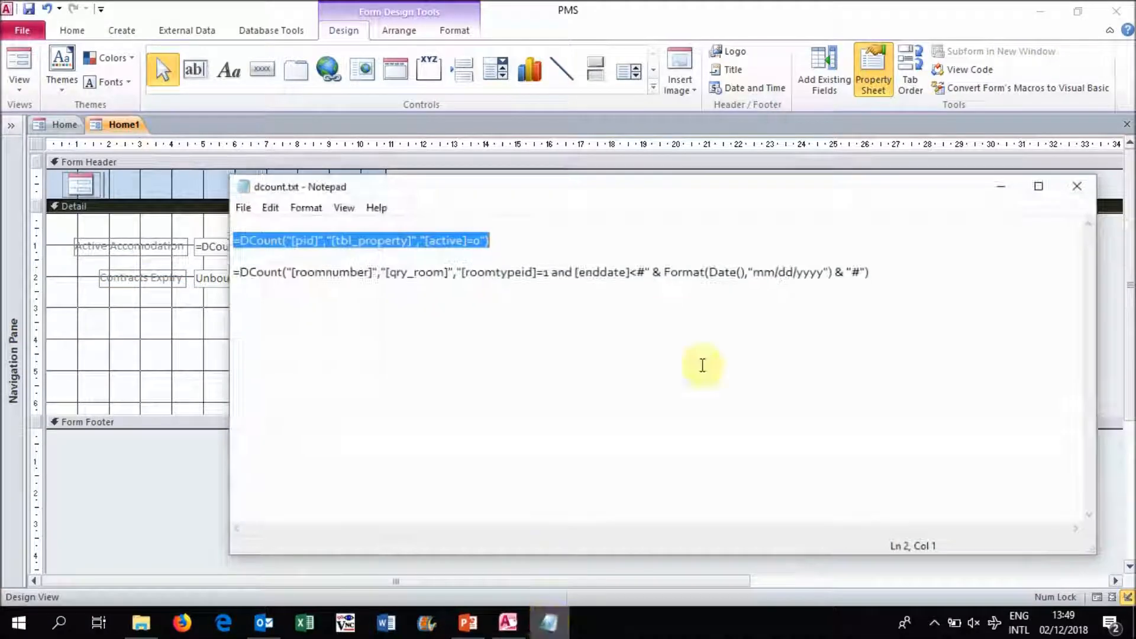
{"action": "left_click", "coordinate": [881, 272]}
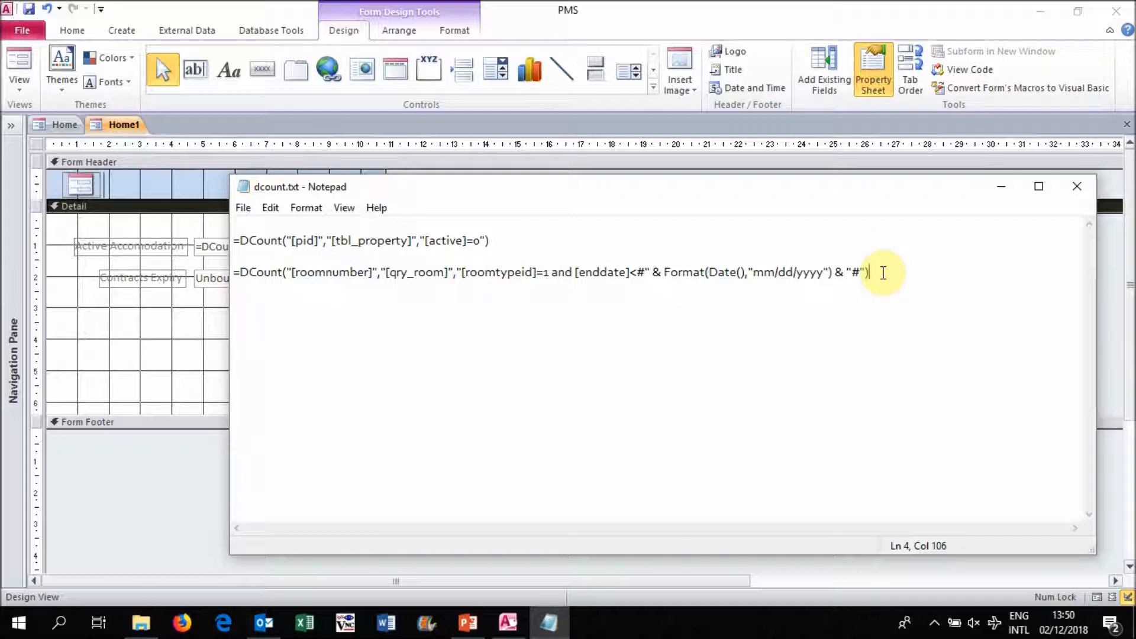
{"action": "key", "text": "shift+Home"}
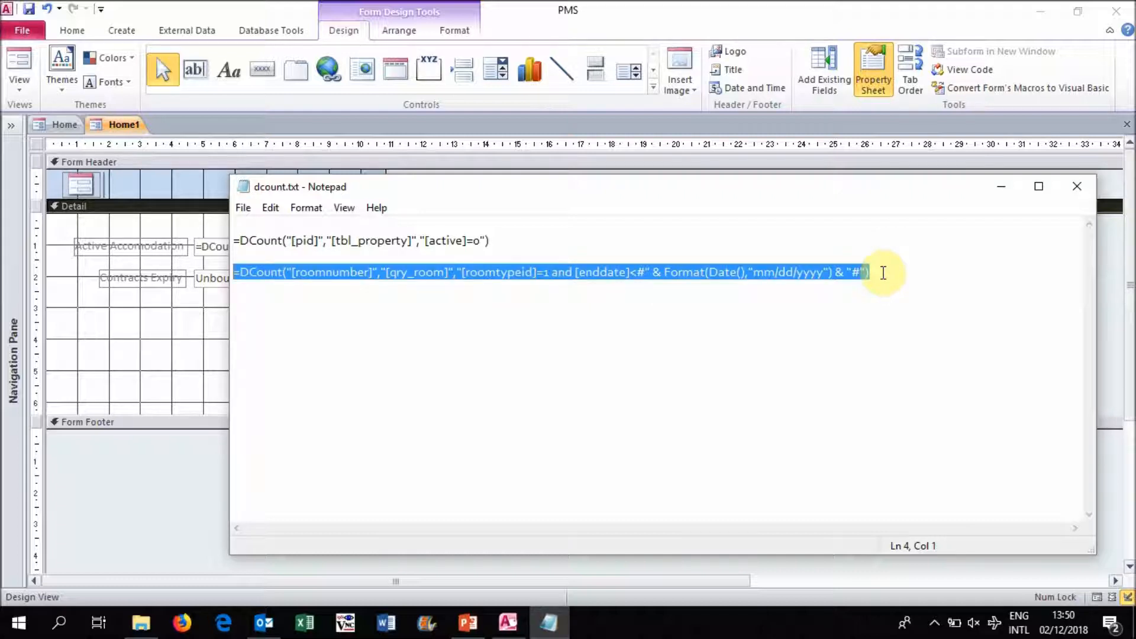
{"action": "left_click", "coordinate": [999, 189]}
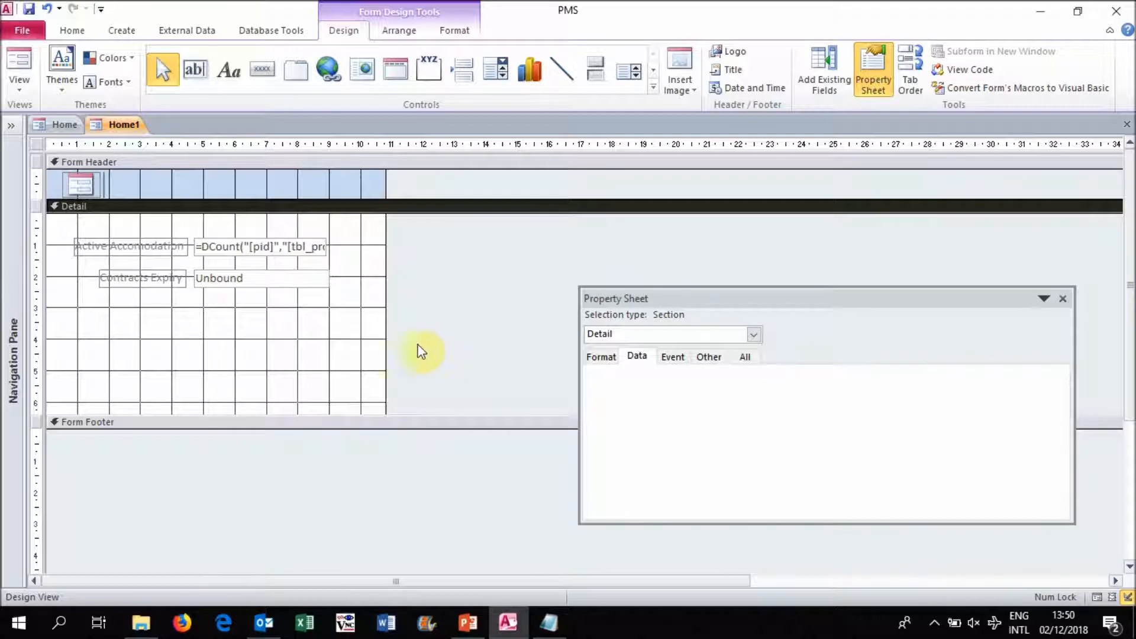
- Set the Contracts Expiry text box's control source to =DCount("[roomnumber]","[qry_room]","[roomtypeid]=1 and [enddate]<#" & Format(Date(),"mm/dd/yyyy") & "#")
{"action": "left_click", "coordinate": [268, 280]}
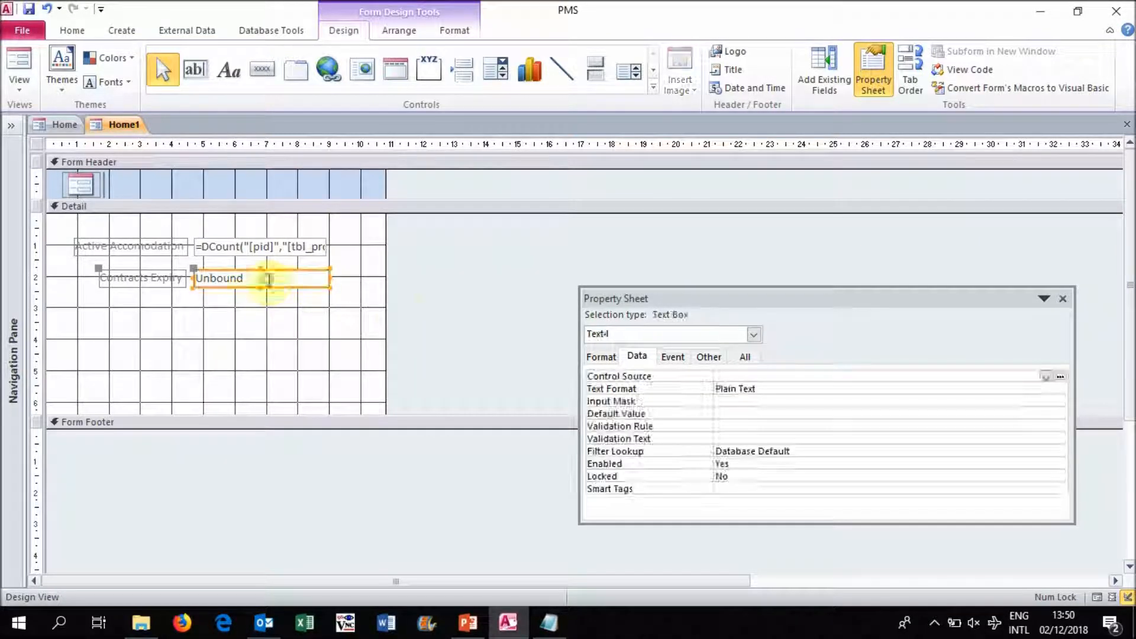
{"action": "left_click", "coordinate": [727, 378]}
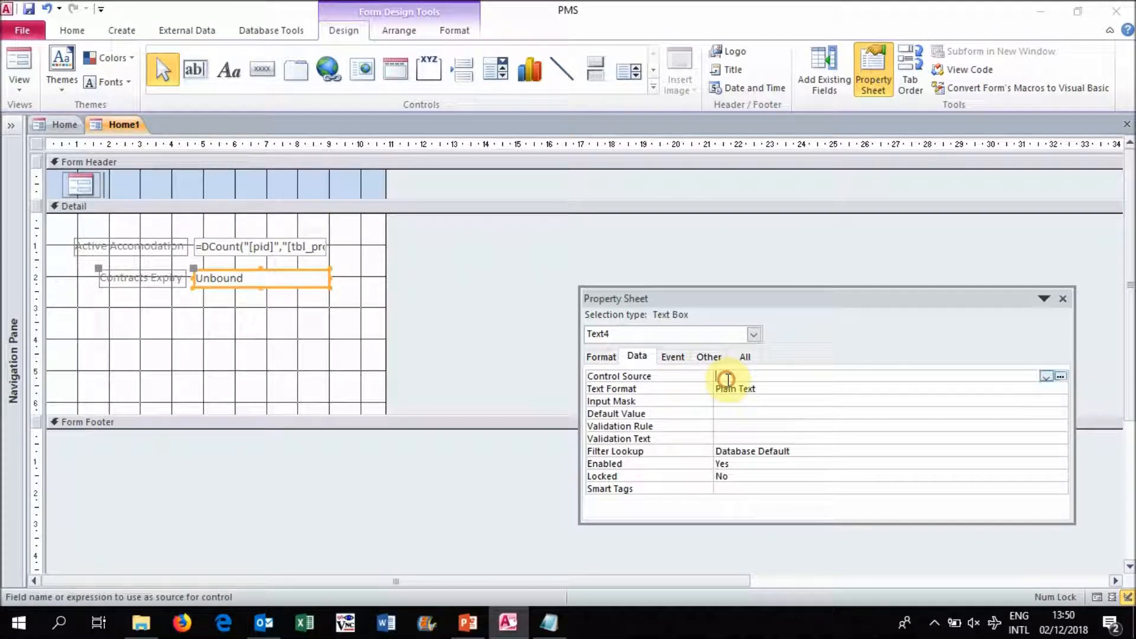
{"action": "key", "text": "ctrl+v"}
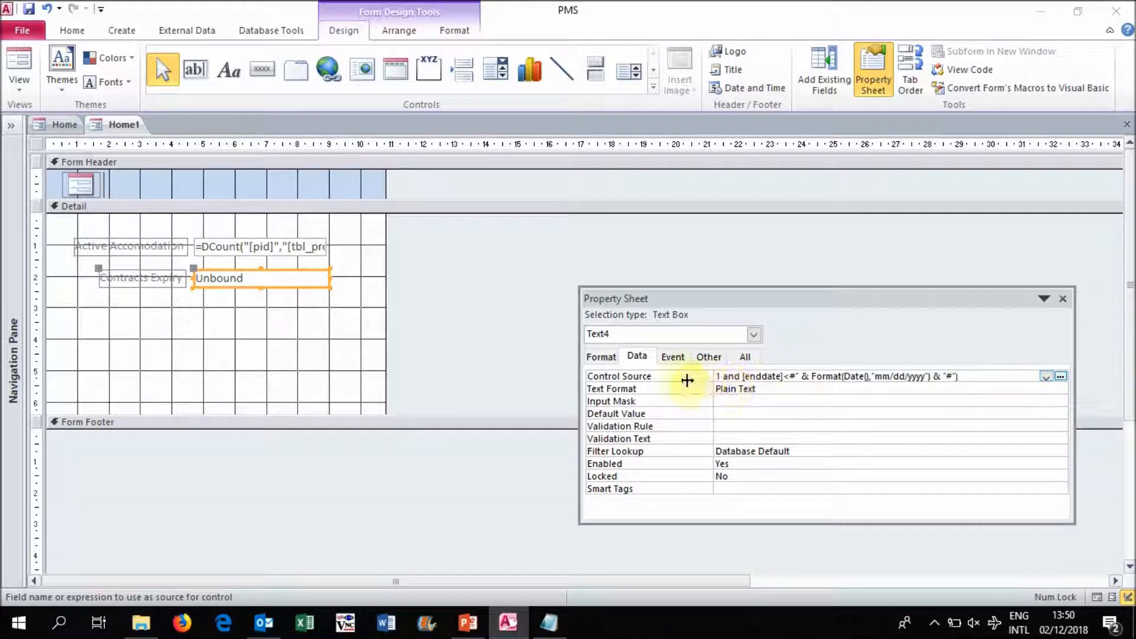
- Widen the Property Sheet and compare the full control source expressions of the Active Accomodation and Contracts Expiry text boxes
{"action": "left_click_drag", "start_coordinate": [579, 409], "coordinate": [358, 439]}
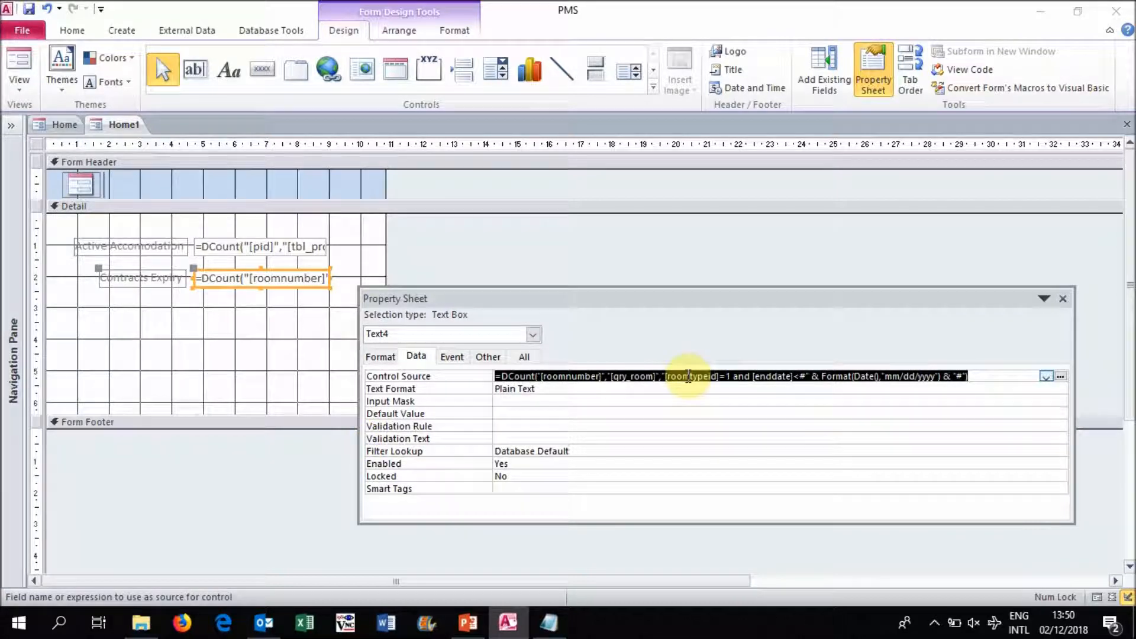
{"action": "left_click", "coordinate": [688, 376]}
{"action": "left_click", "coordinate": [306, 243]}
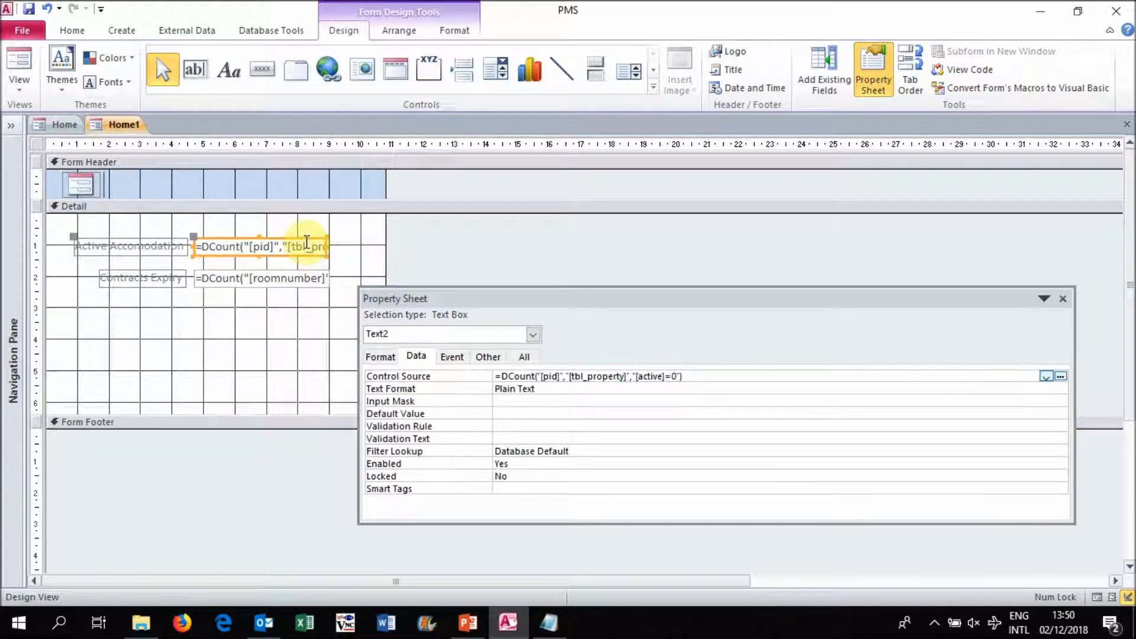
{"action": "left_click", "coordinate": [668, 377]}
{"action": "left_click", "coordinate": [306, 281]}
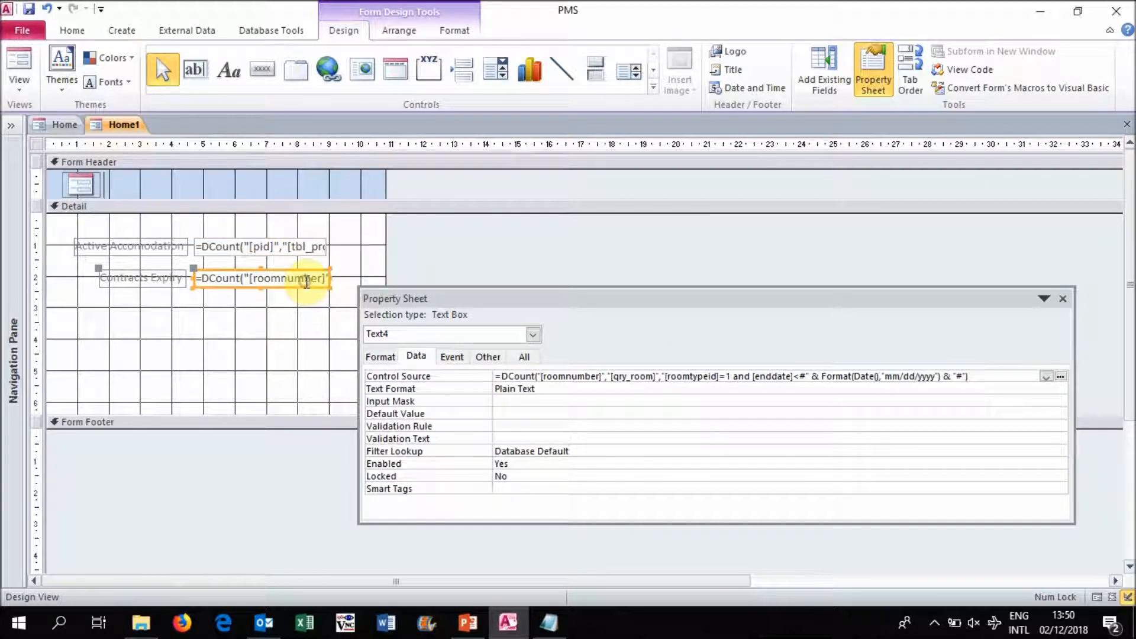
{"action": "left_click", "coordinate": [561, 377]}
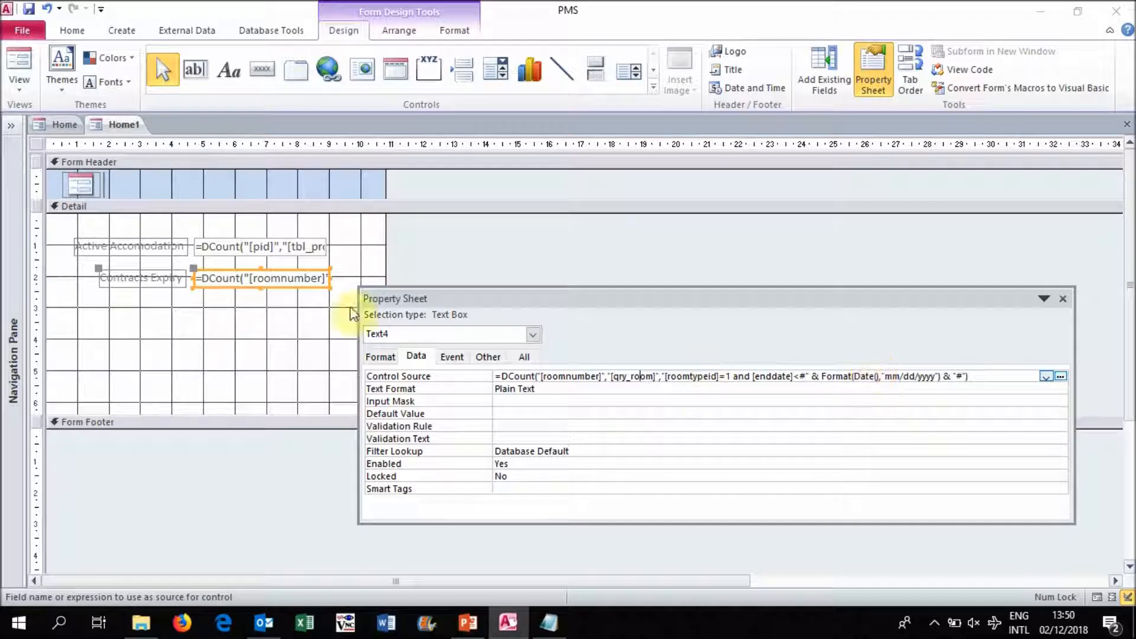
- Display Home1 in Form View and check its Contracts Expiry count against the End Date values of rooms in the Home form
{"action": "right_click", "coordinate": [115, 126]}
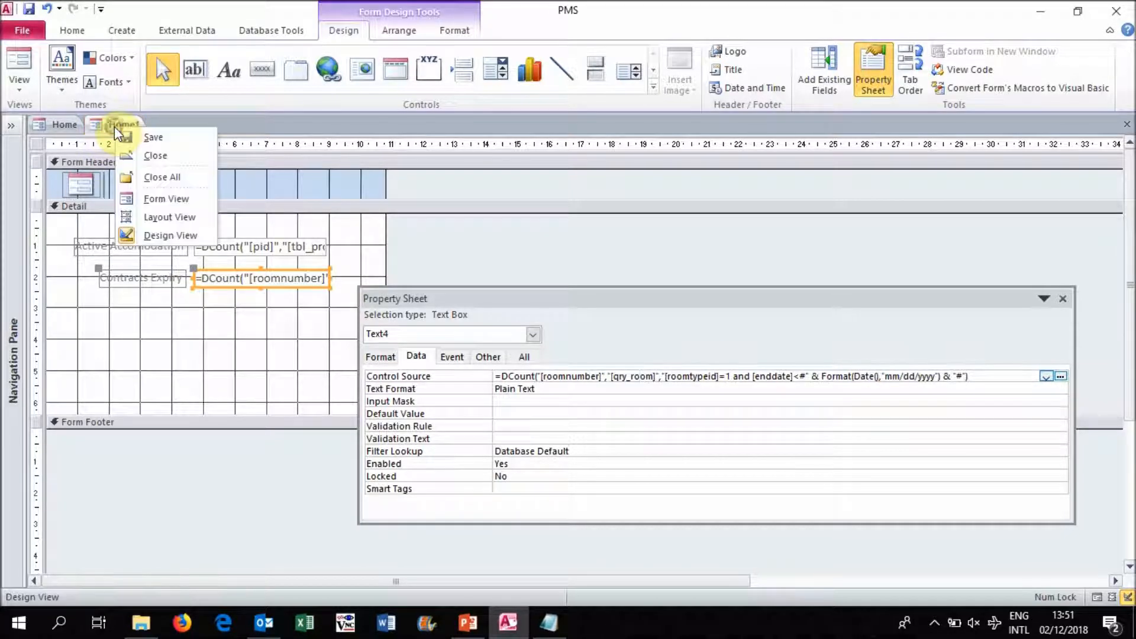
{"action": "left_click", "coordinate": [176, 200]}
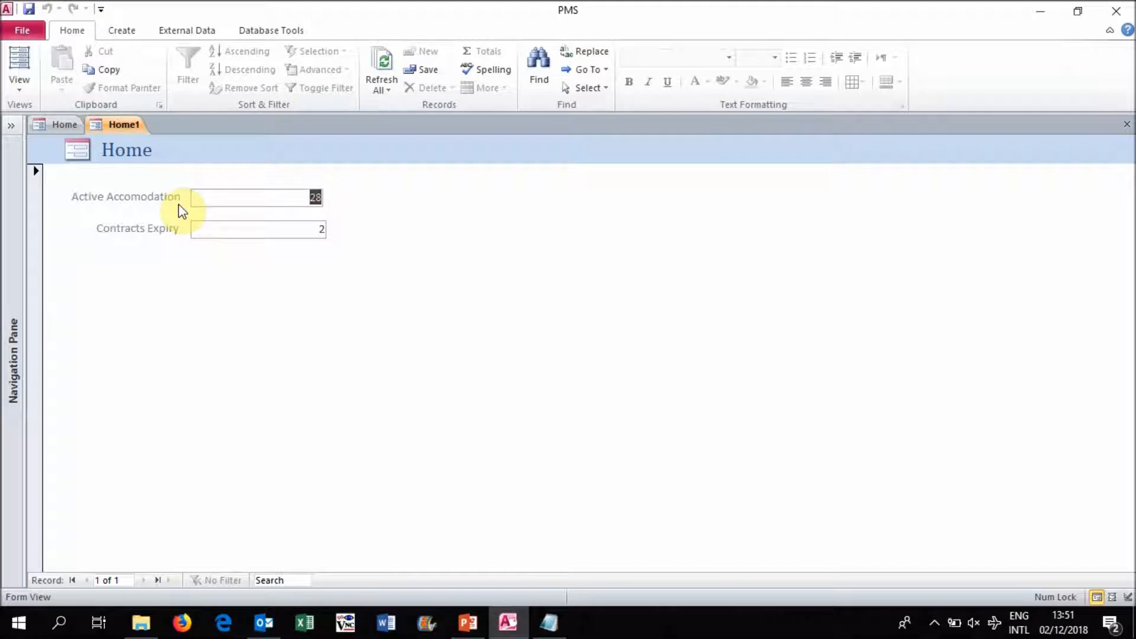
{"action": "left_click", "coordinate": [66, 125]}
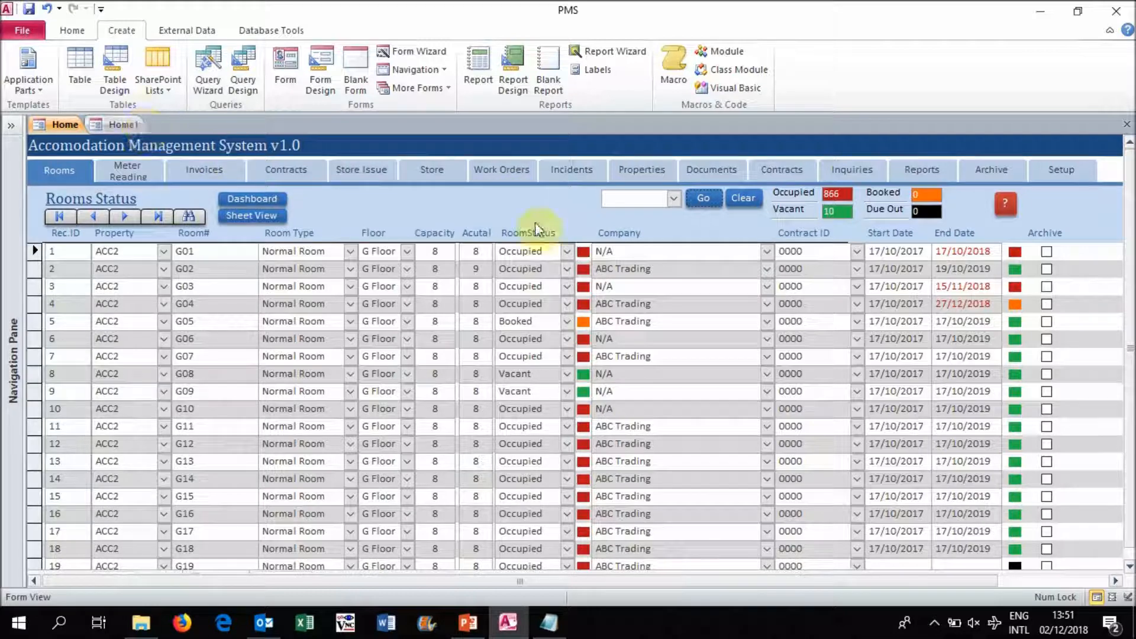
{"action": "left_click", "coordinate": [947, 253]}
{"action": "left_click_drag", "start_coordinate": [965, 253], "coordinate": [992, 284]}
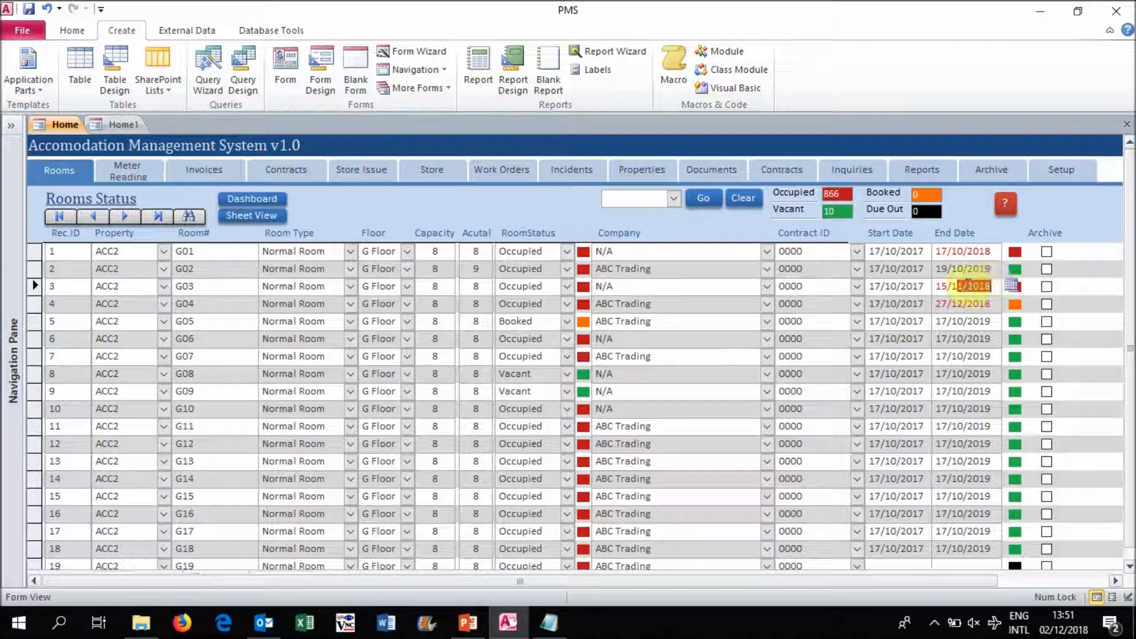
{"action": "left_click", "coordinate": [958, 286]}
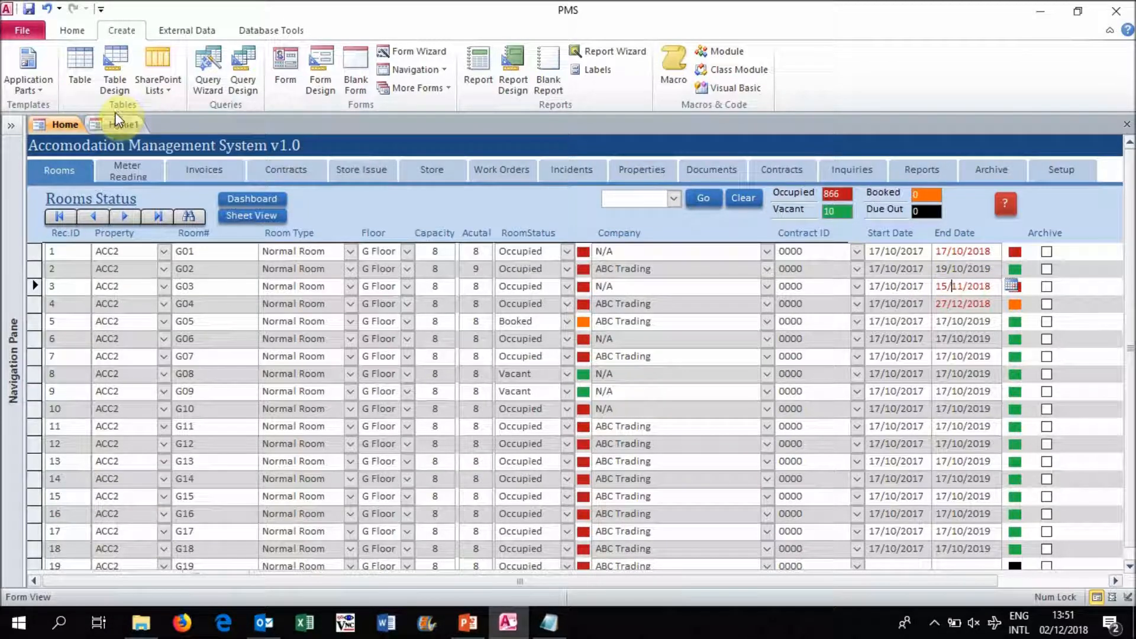
{"action": "left_click", "coordinate": [123, 124]}
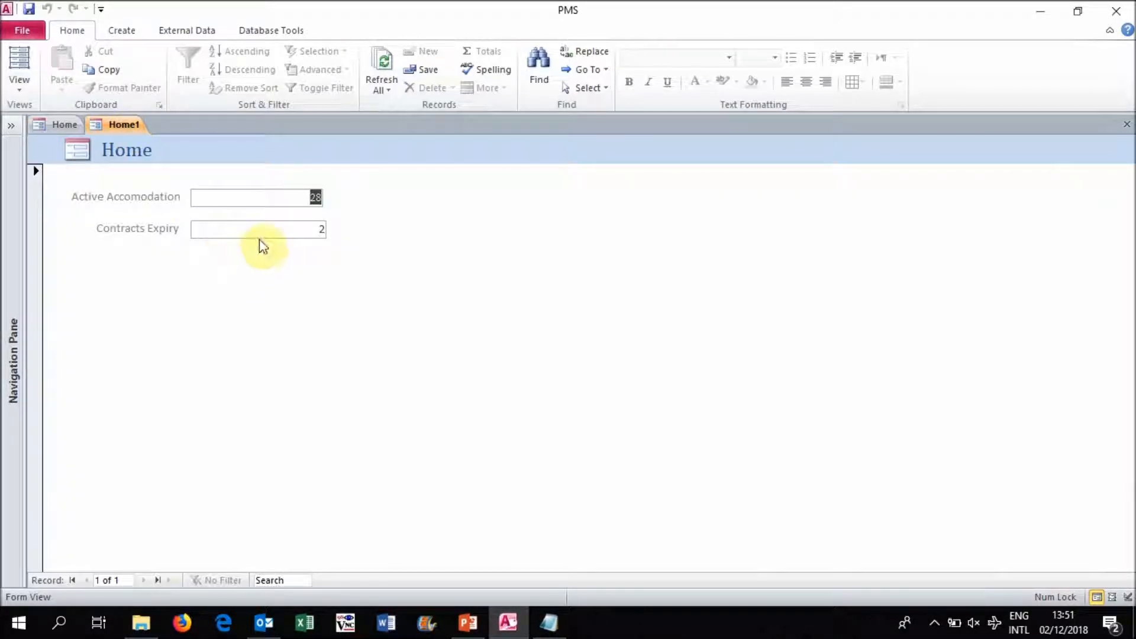
- Back in Home1's Design View, change the Contracts Expiry label's caption to Expired Contracts
{"action": "right_click", "coordinate": [129, 131]}
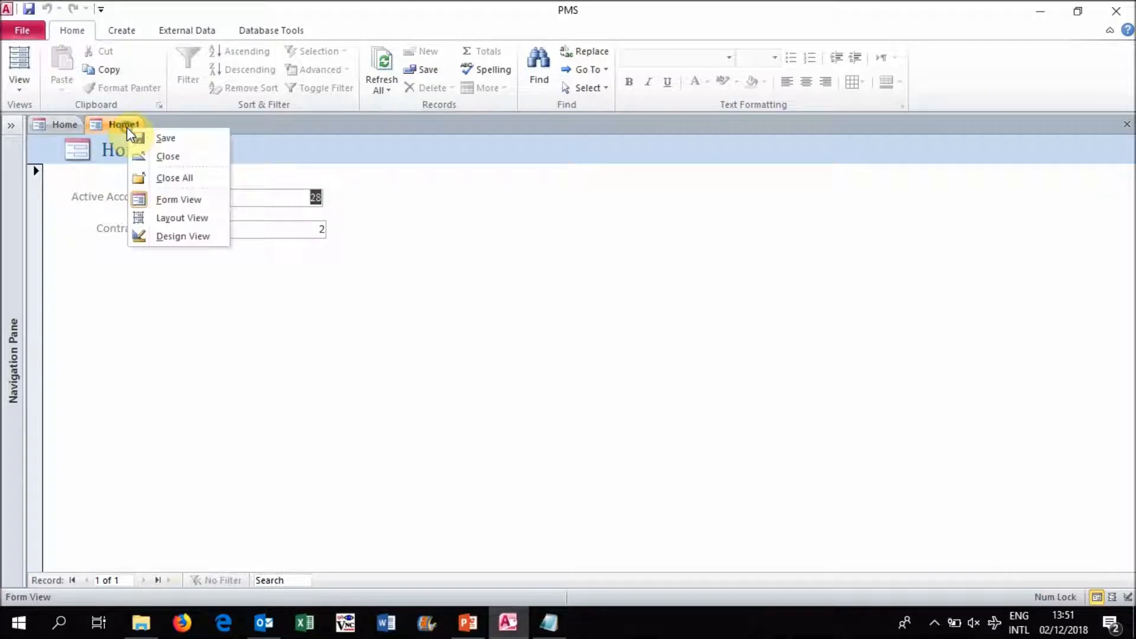
{"action": "left_click", "coordinate": [183, 236]}
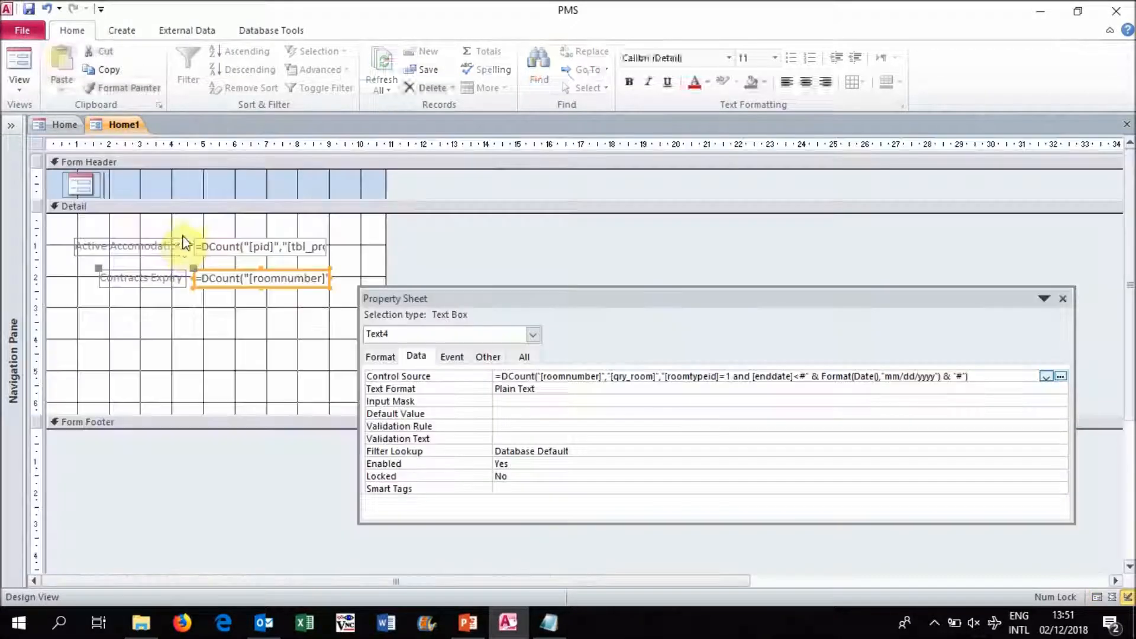
{"action": "left_click", "coordinate": [152, 277]}
{"action": "left_click", "coordinate": [182, 278]}
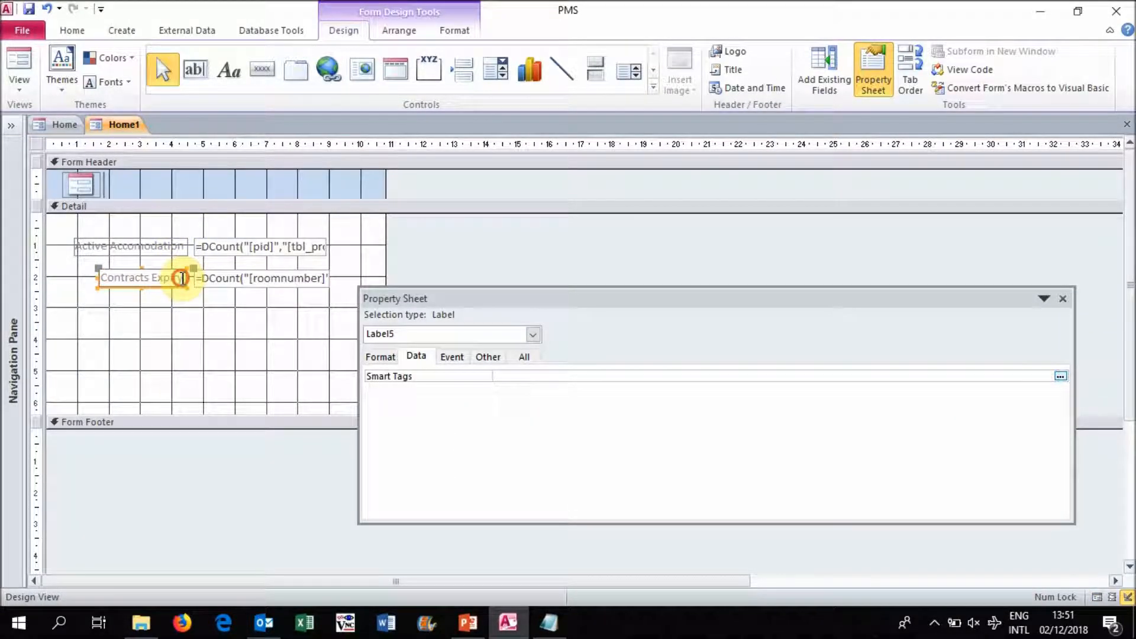
{"action": "key", "text": "BackSpace"}
{"action": "key", "text": "BackSpace"}
{"action": "key", "text": "BackSpace"}
{"action": "key", "text": "BackSpace"}
{"action": "key", "text": "BackSpace"}
{"action": "key", "text": "BackSpace"}
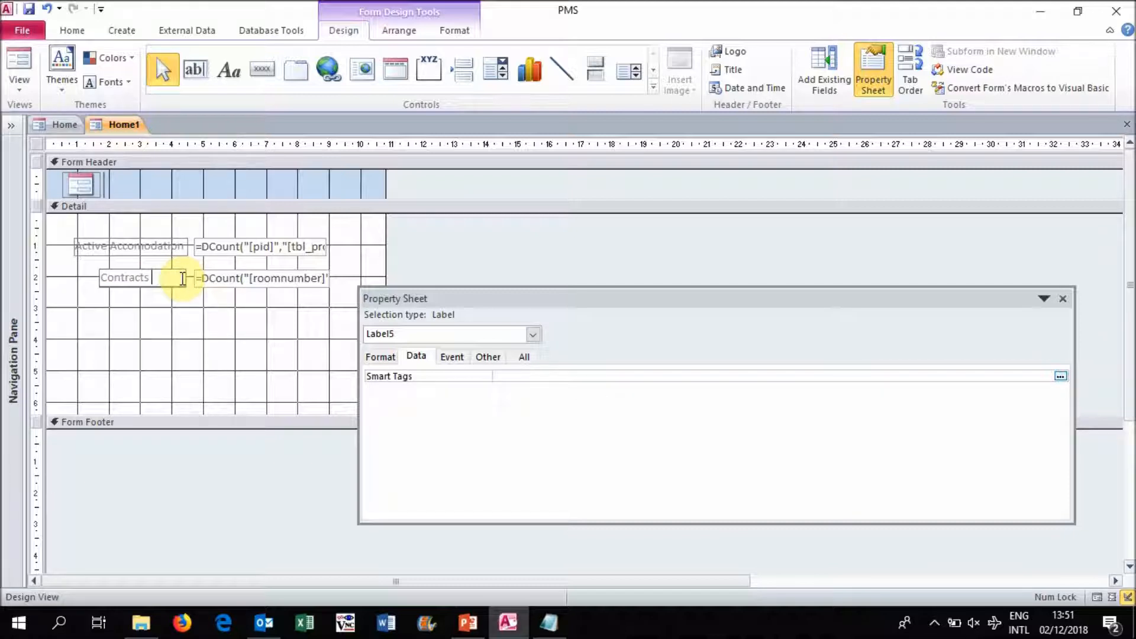
{"action": "key", "text": "Home"}
{"action": "type", "text": "Expired"}
{"action": "left_click", "coordinate": [177, 301]}
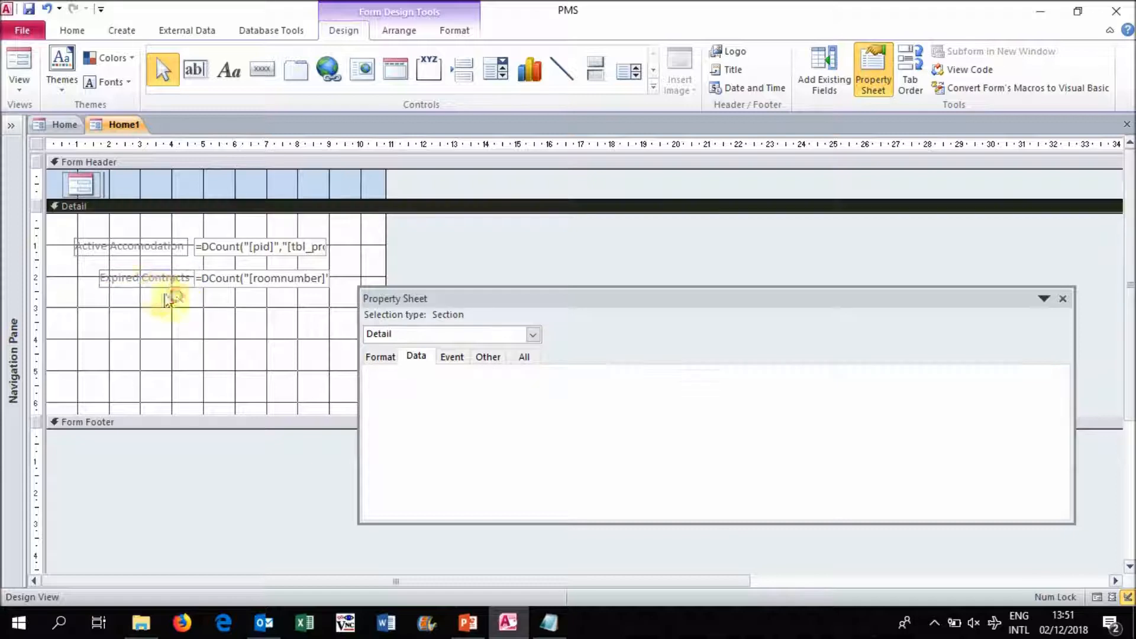
- Move the Expired Contracts label away from its text box, roughly aligning its start with the Active Accomodation label above
{"action": "left_click", "coordinate": [140, 282]}
{"action": "left_click_drag", "start_coordinate": [141, 282], "coordinate": [74, 268]}
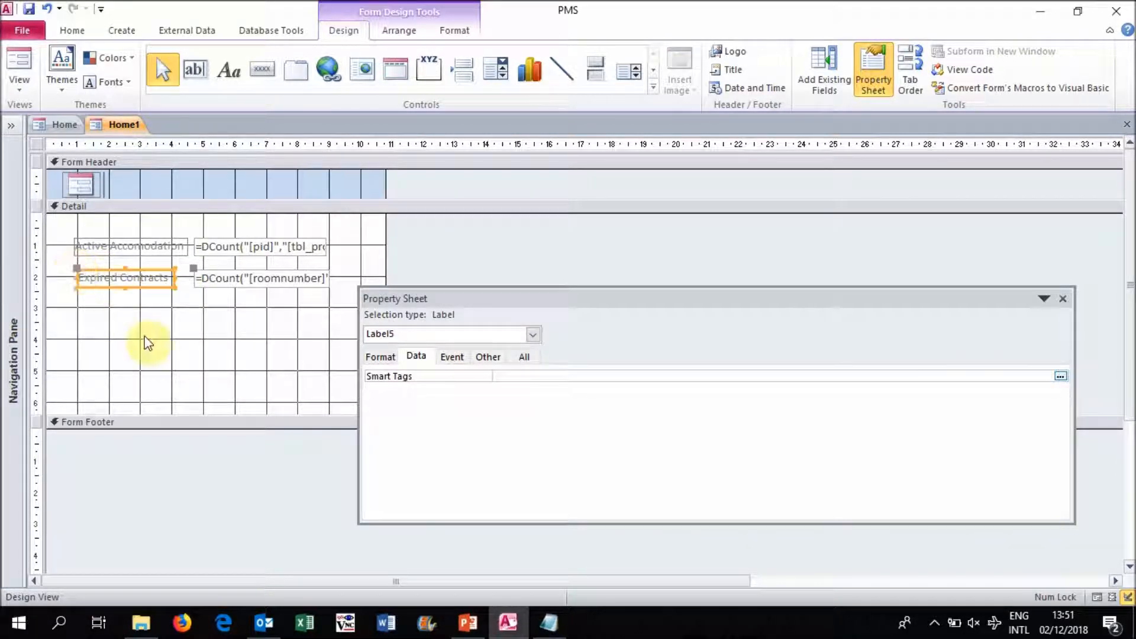
{"action": "left_click", "coordinate": [172, 352]}
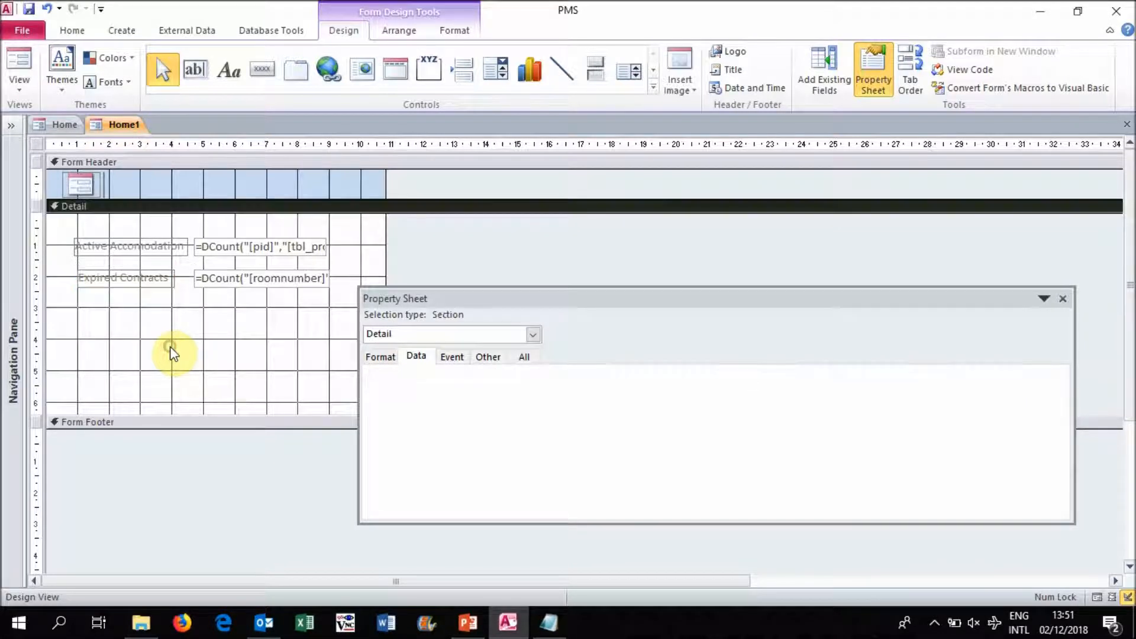
- Display Home1 in Form View to check the relabelled Expired Contracts field
{"action": "right_click", "coordinate": [125, 131]}
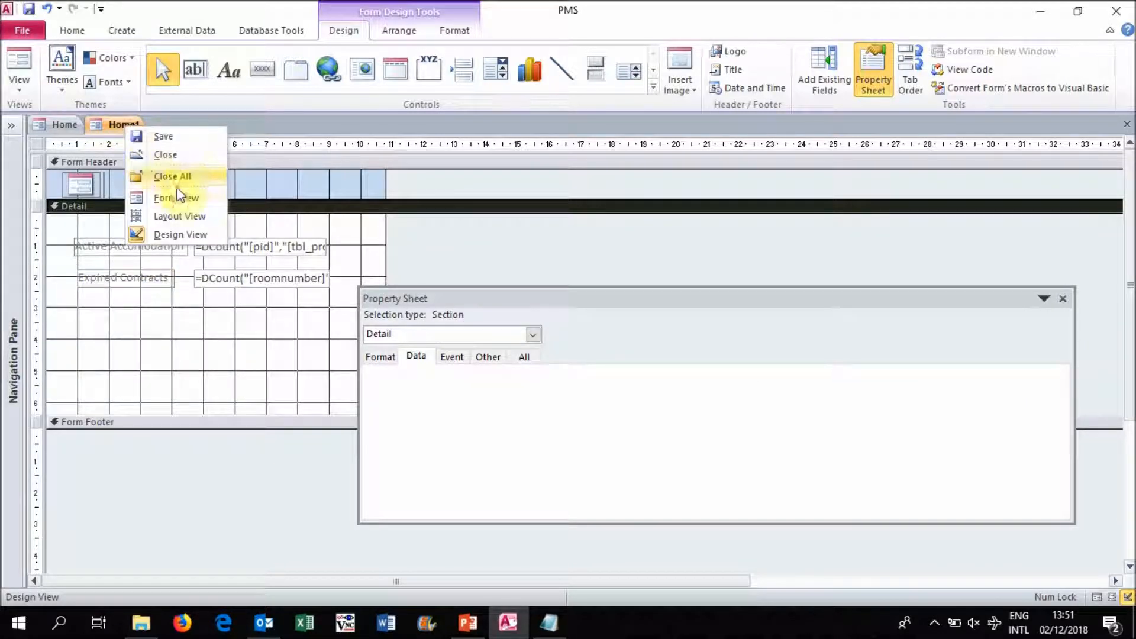
{"action": "left_click", "coordinate": [221, 201]}
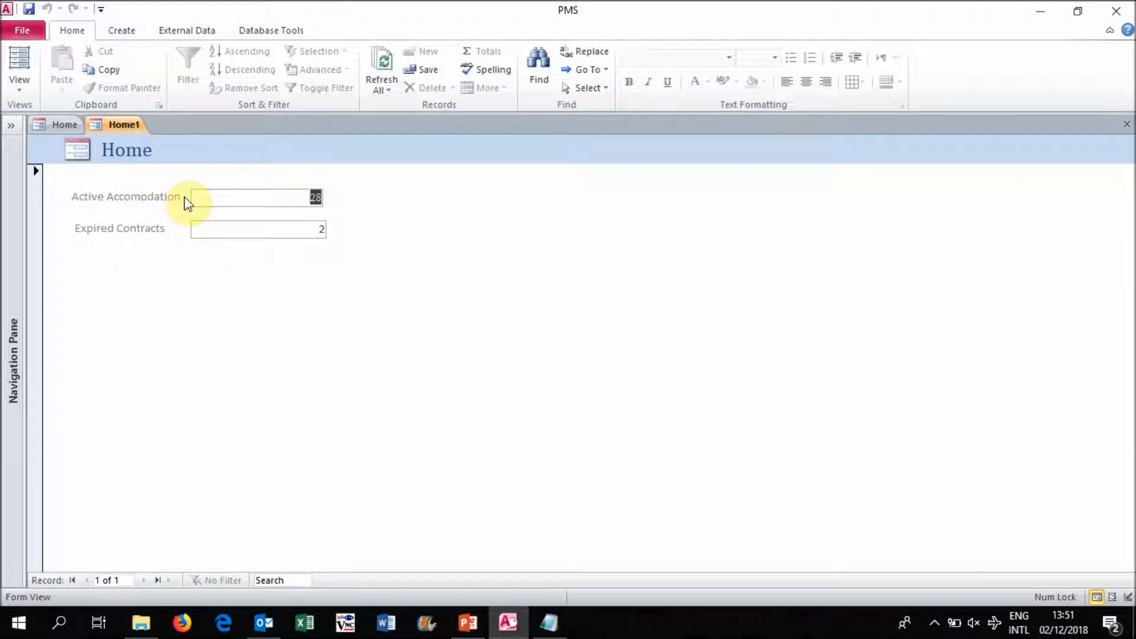
{"action": "right_click", "coordinate": [132, 125]}
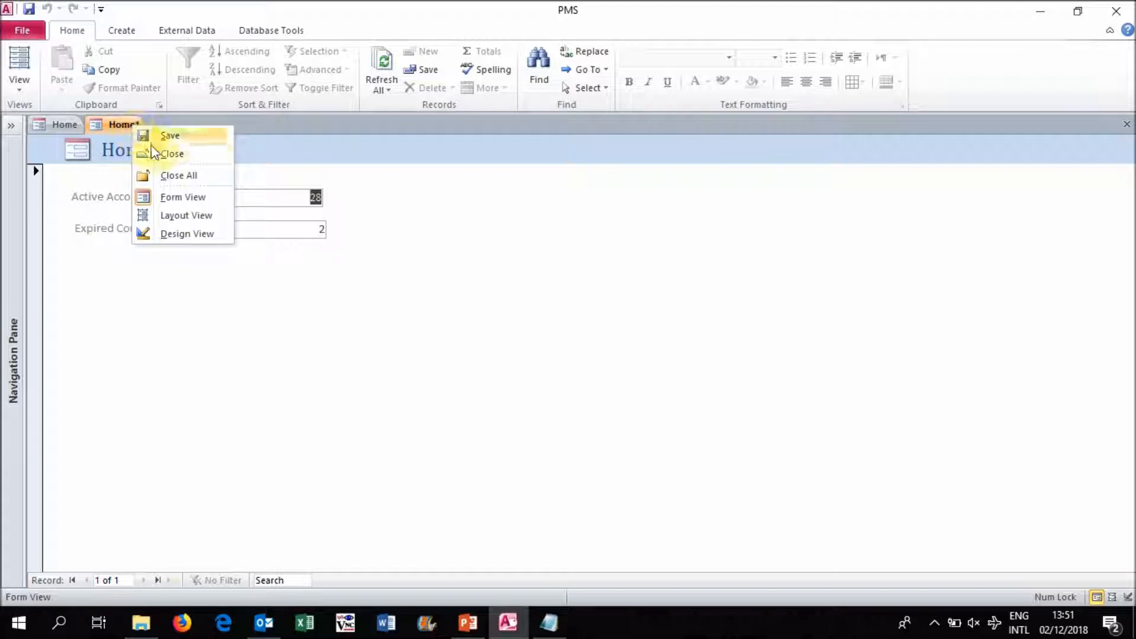
{"action": "left_click", "coordinate": [118, 131]}
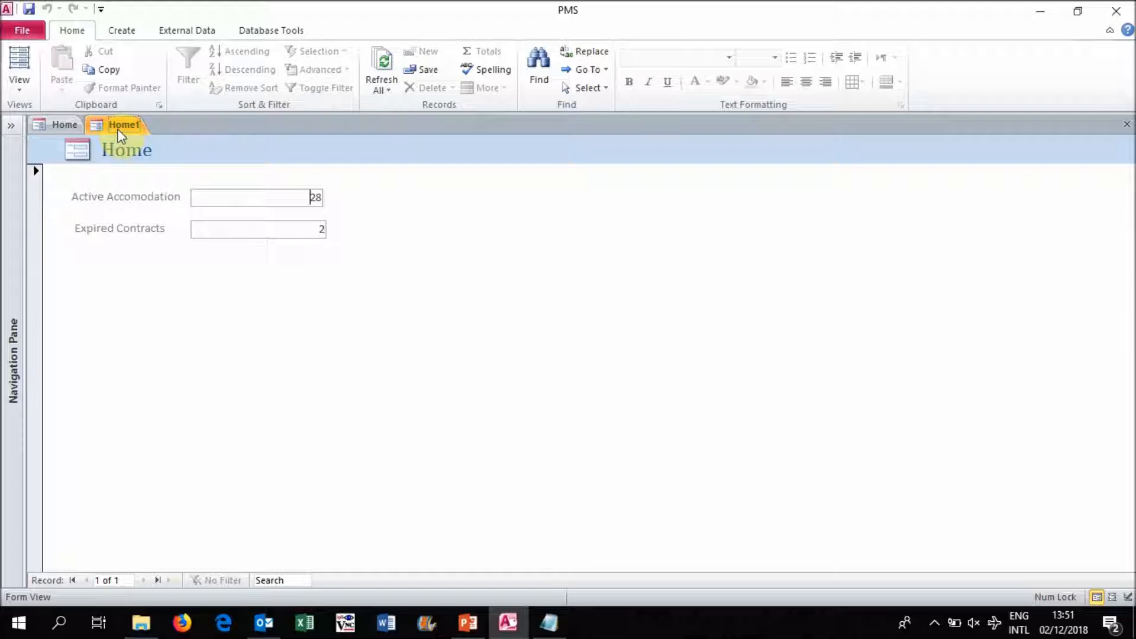
- Open the dashboard from the Home form to view the finished property, room and contract statistics
{"action": "left_click", "coordinate": [67, 127]}
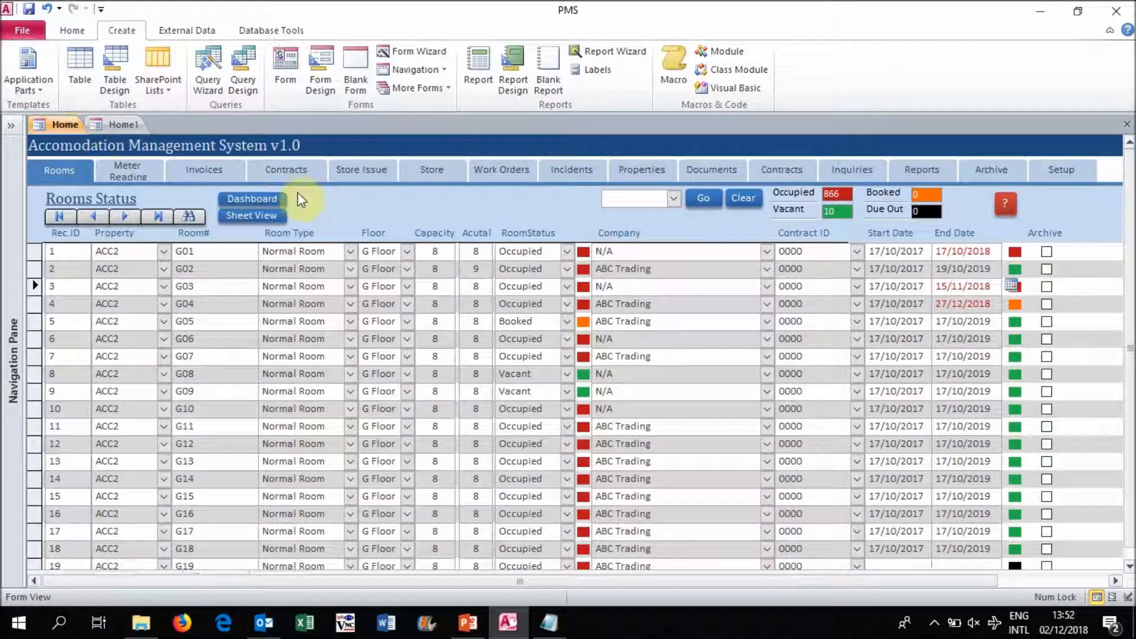
{"action": "left_click", "coordinate": [279, 197]}
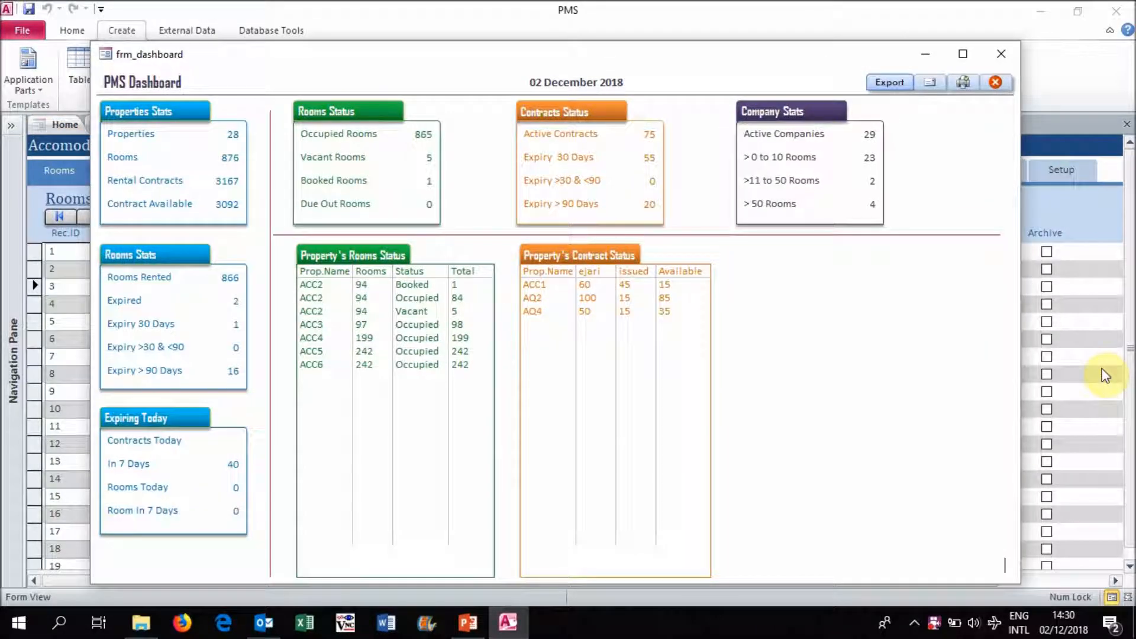